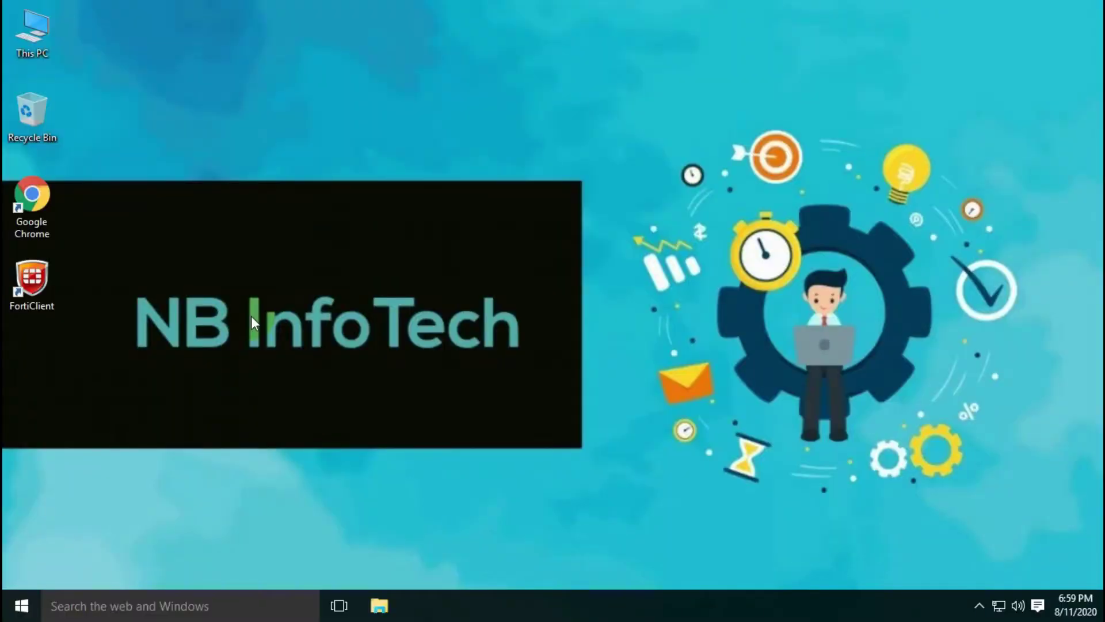
Step: Launch FortiClient from its desktop shortcut
double_click(40, 276)
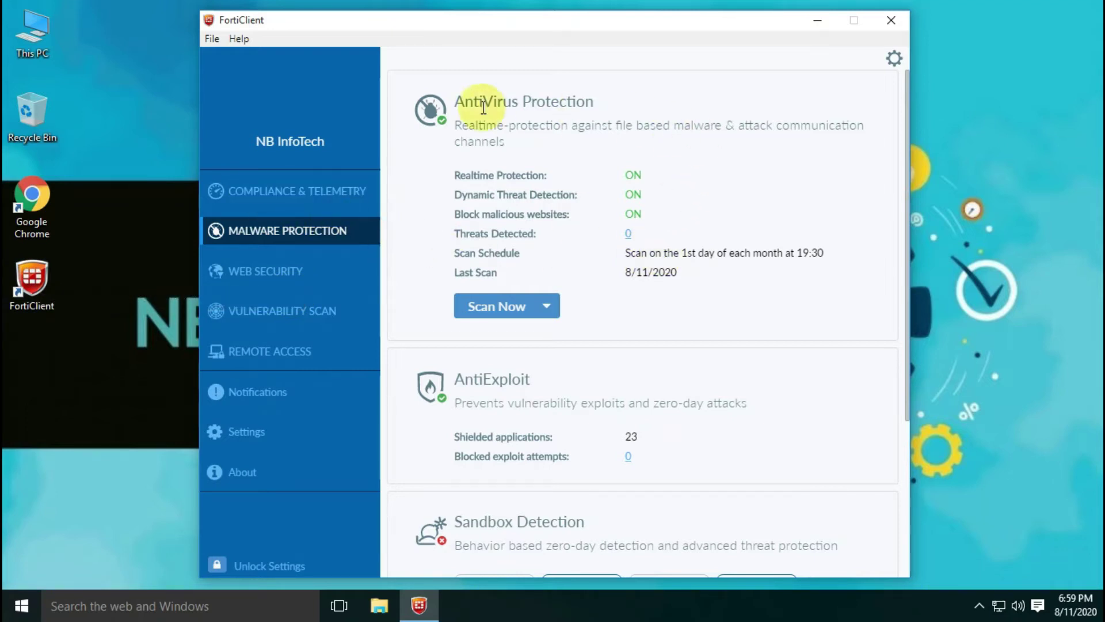
click(346, 192)
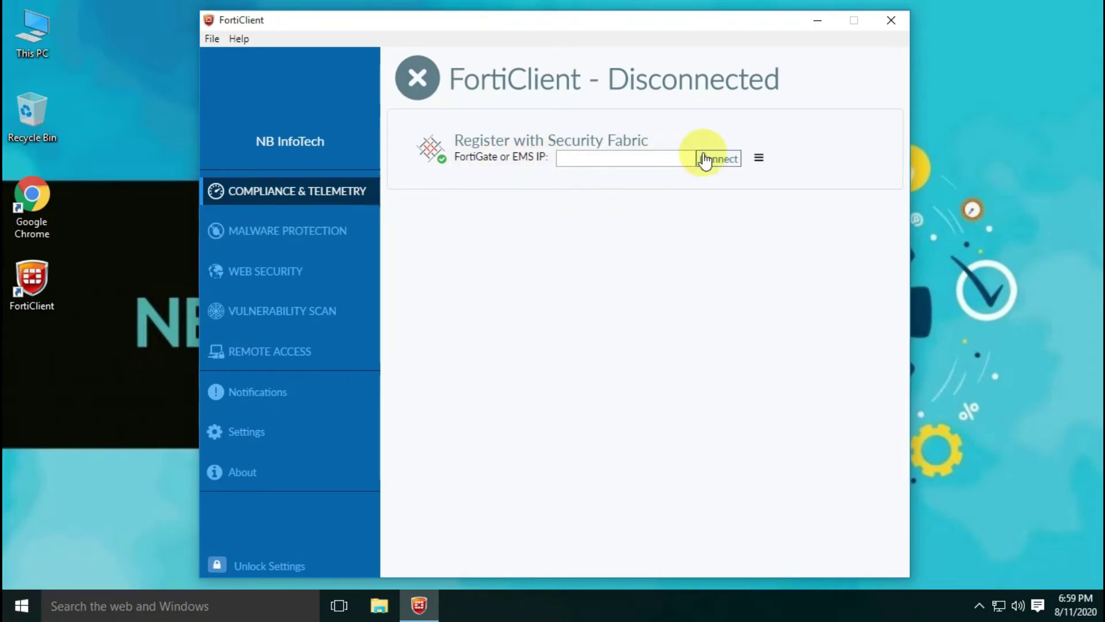
click(288, 232)
click(290, 192)
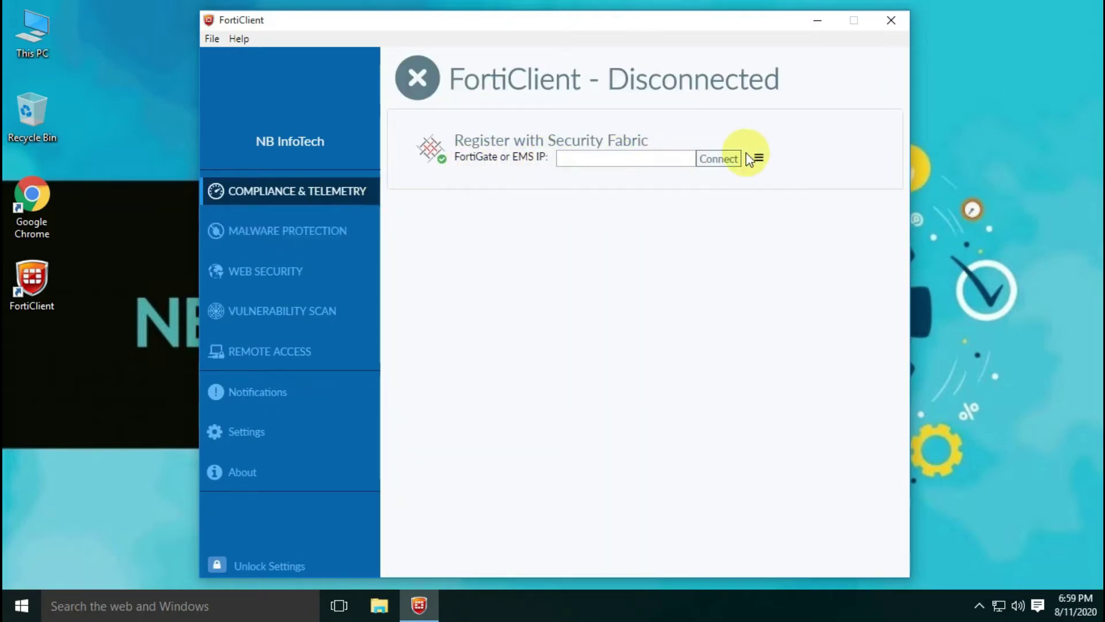
click(289, 234)
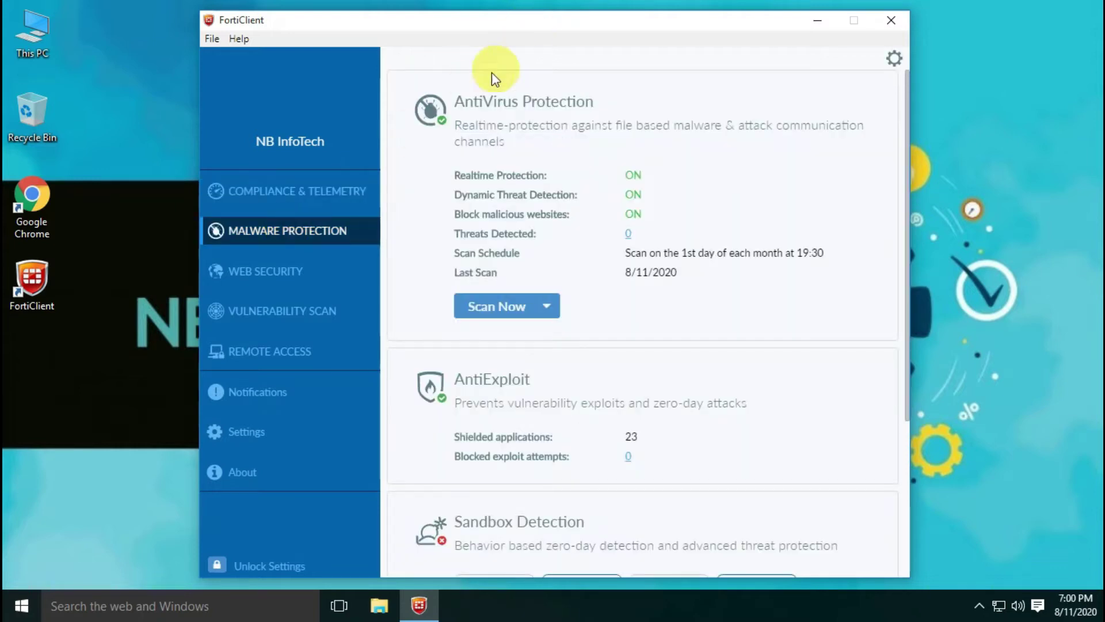
drag(454, 103, 620, 105)
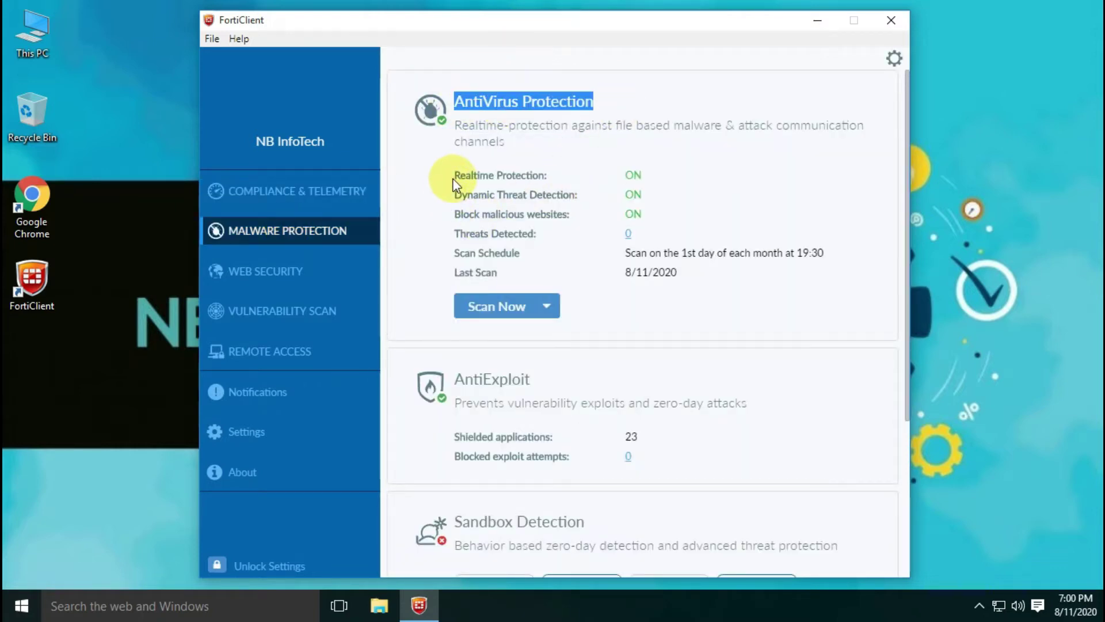
drag(451, 178, 568, 220)
click(460, 209)
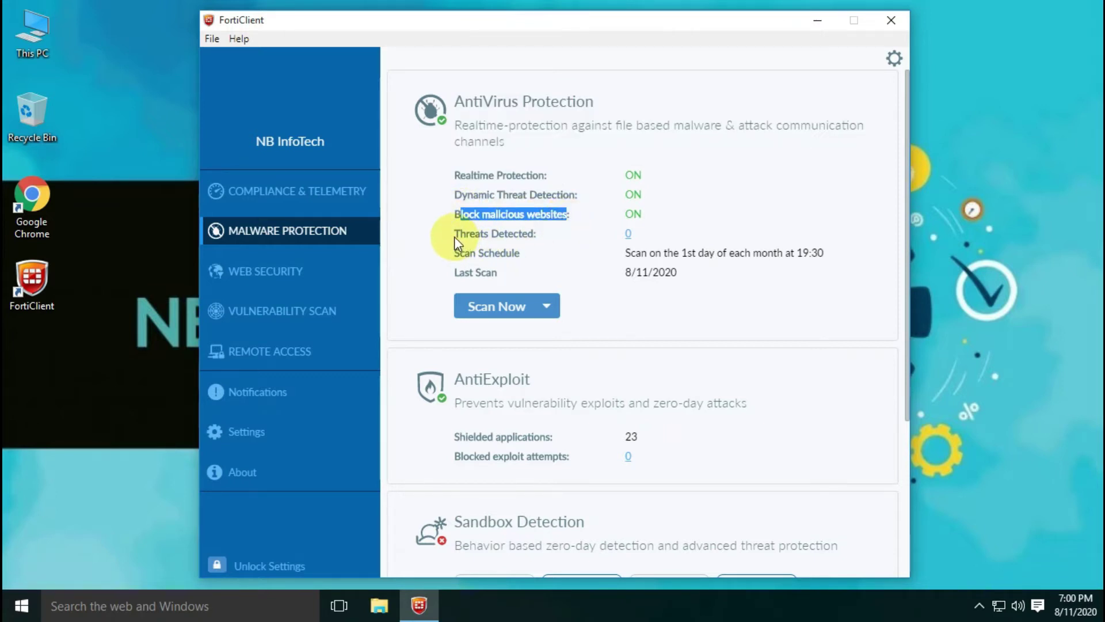
drag(457, 236, 668, 244)
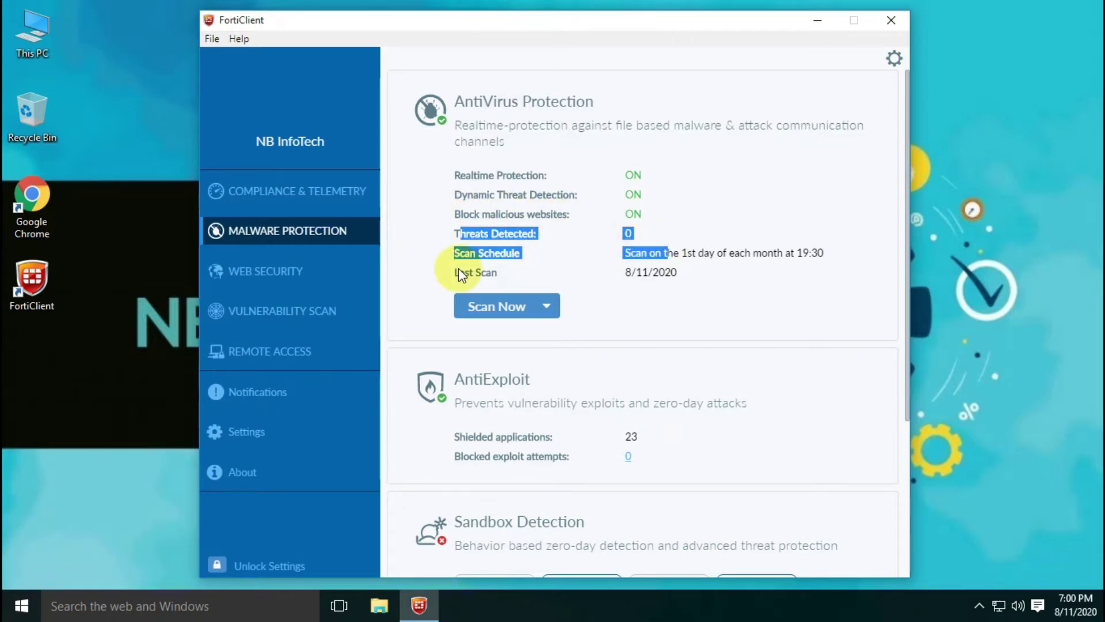
drag(458, 273, 547, 317)
click(548, 308)
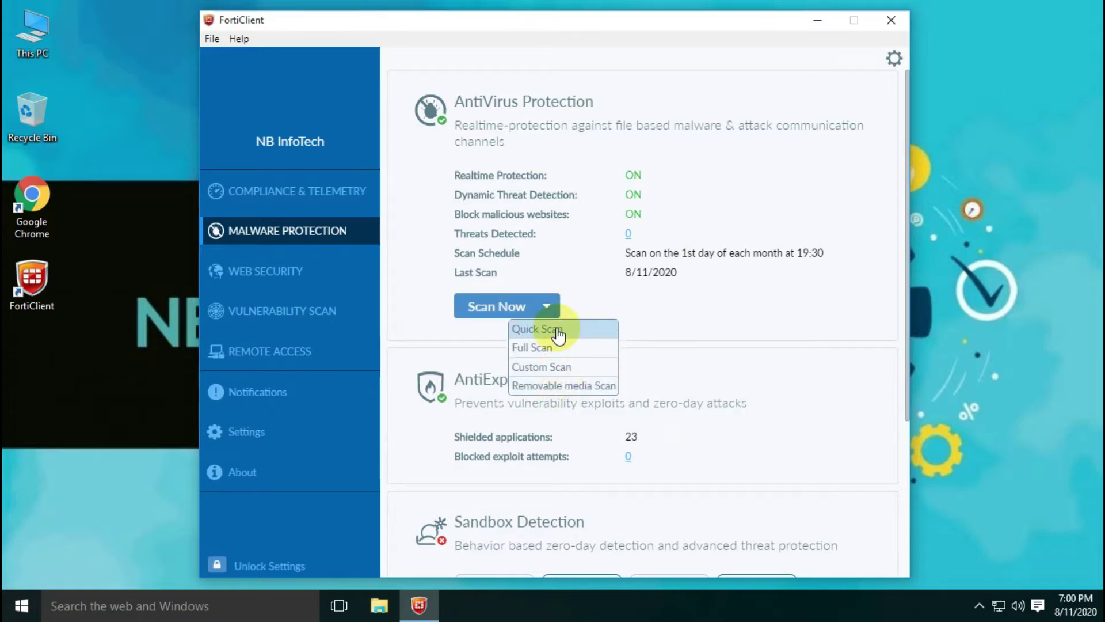
click(713, 314)
scroll(710, 308, down, 3)
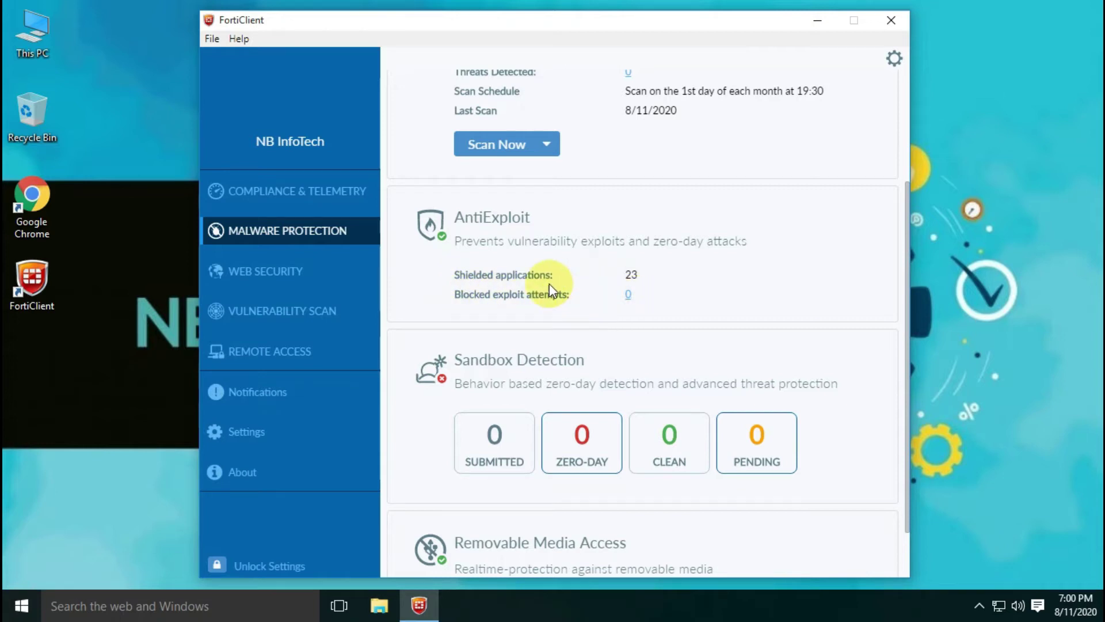
scroll(517, 273, down, 1)
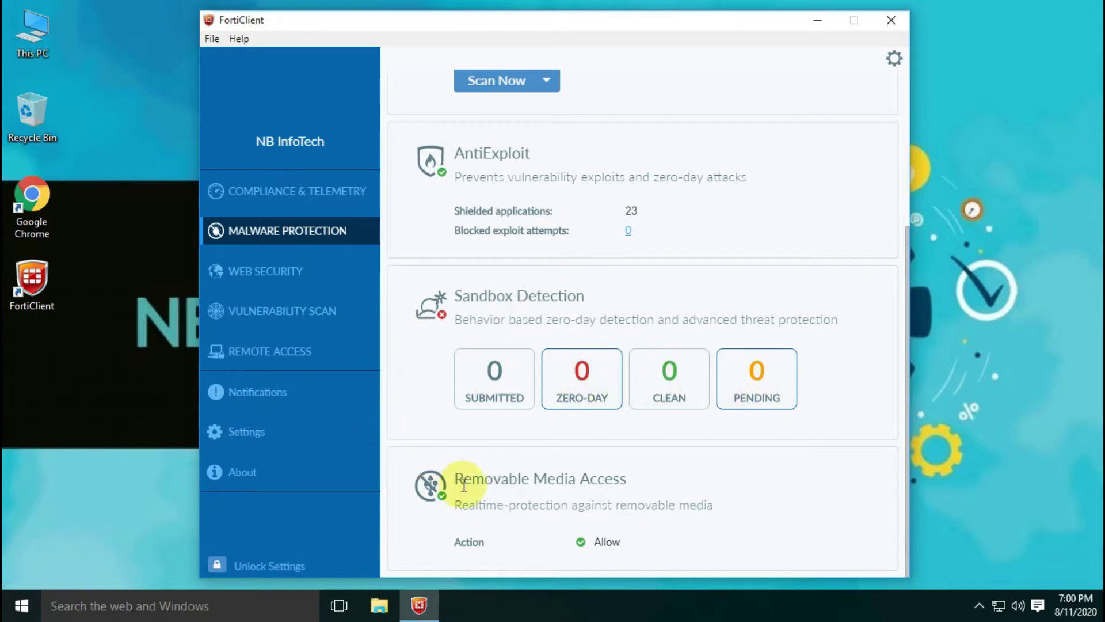
drag(454, 481, 626, 479)
drag(543, 450, 620, 541)
click(639, 541)
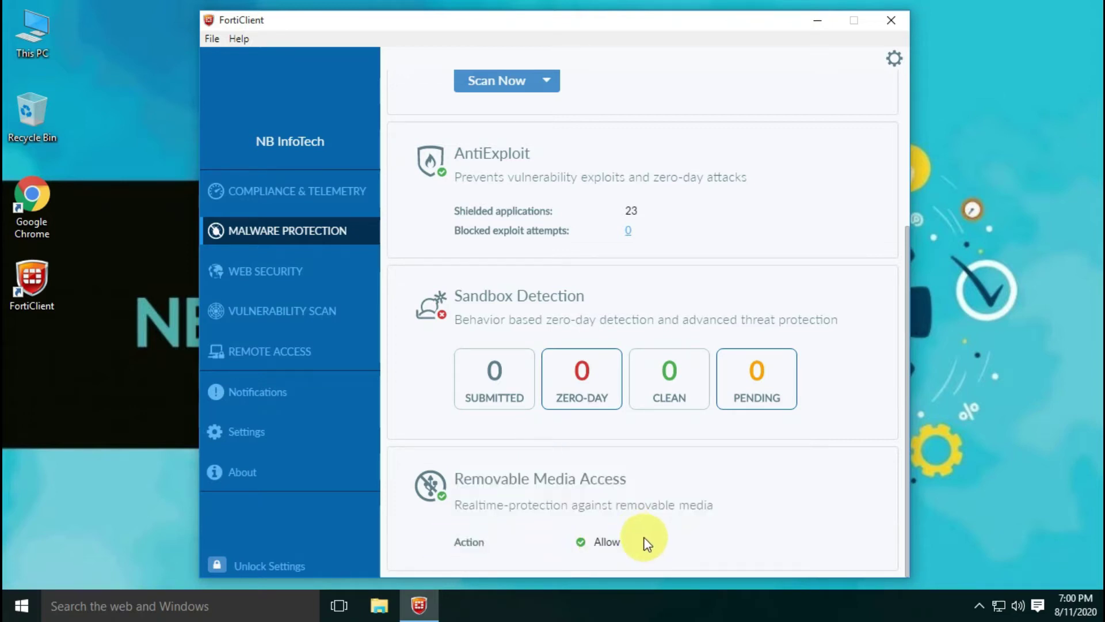
scroll(551, 349, up, 4)
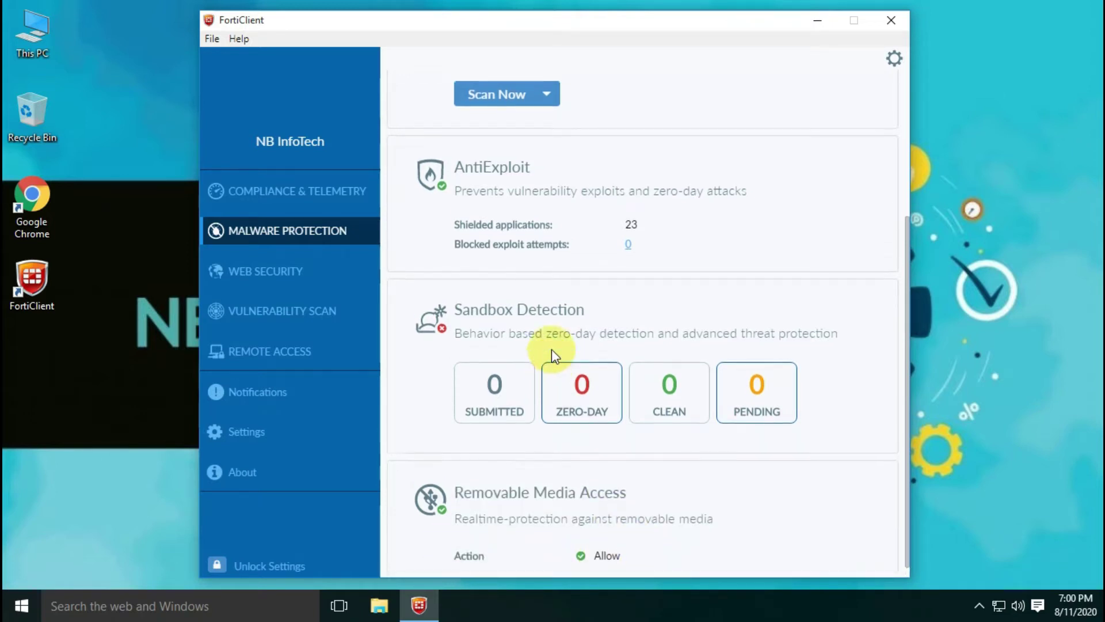
Step: Unlock the Malware Protection settings, switch off AntiVirus real-time protection, and scroll to Sandbox Detection
click(894, 58)
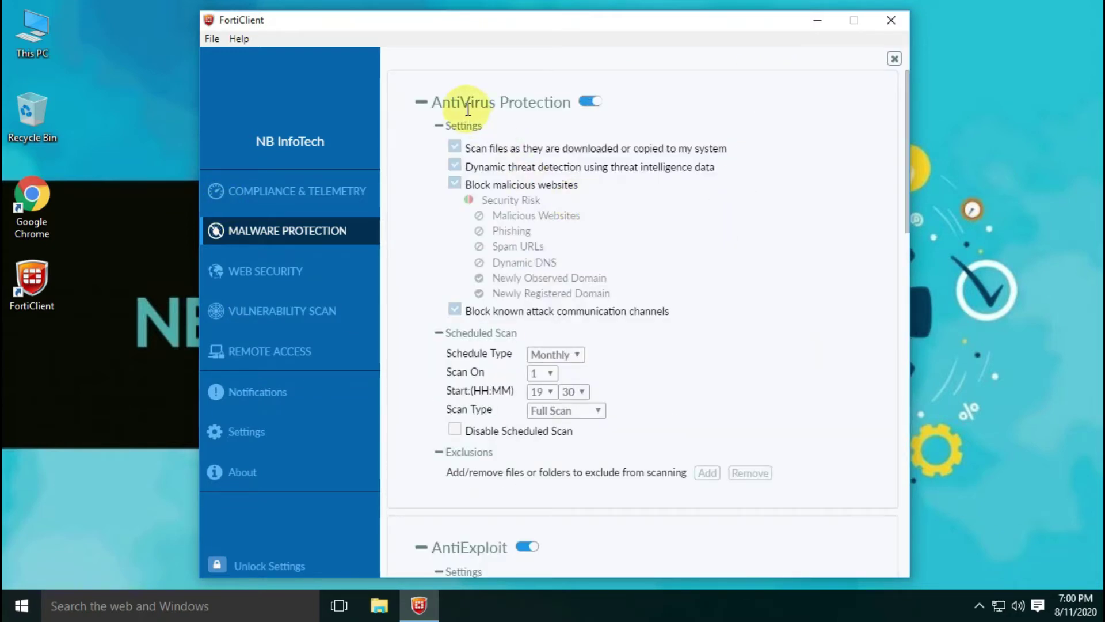
drag(433, 102, 582, 104)
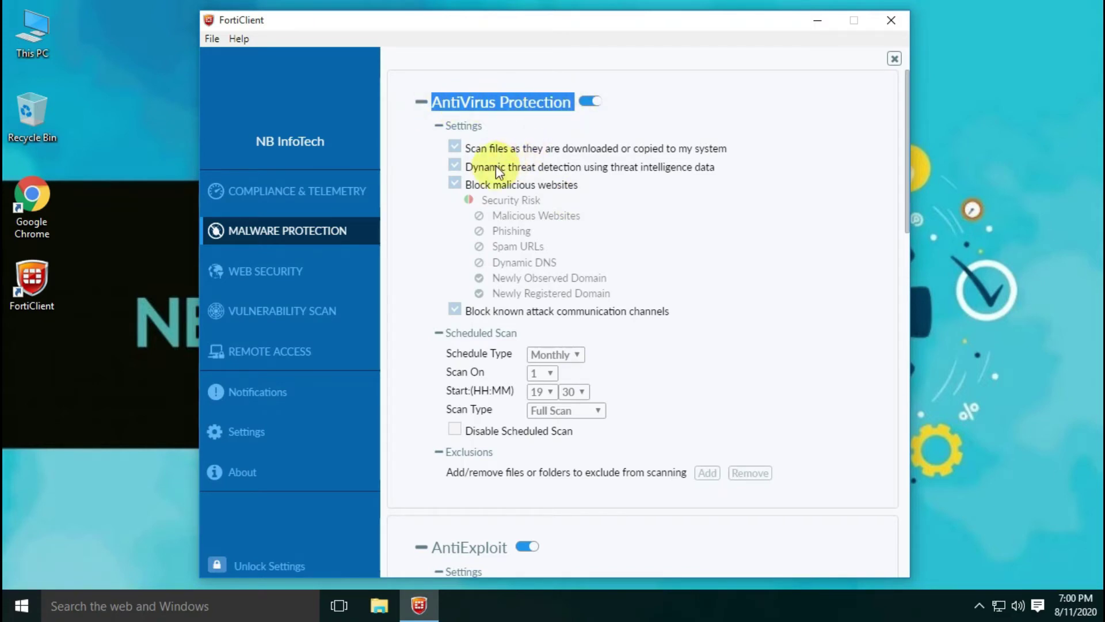
click(585, 104)
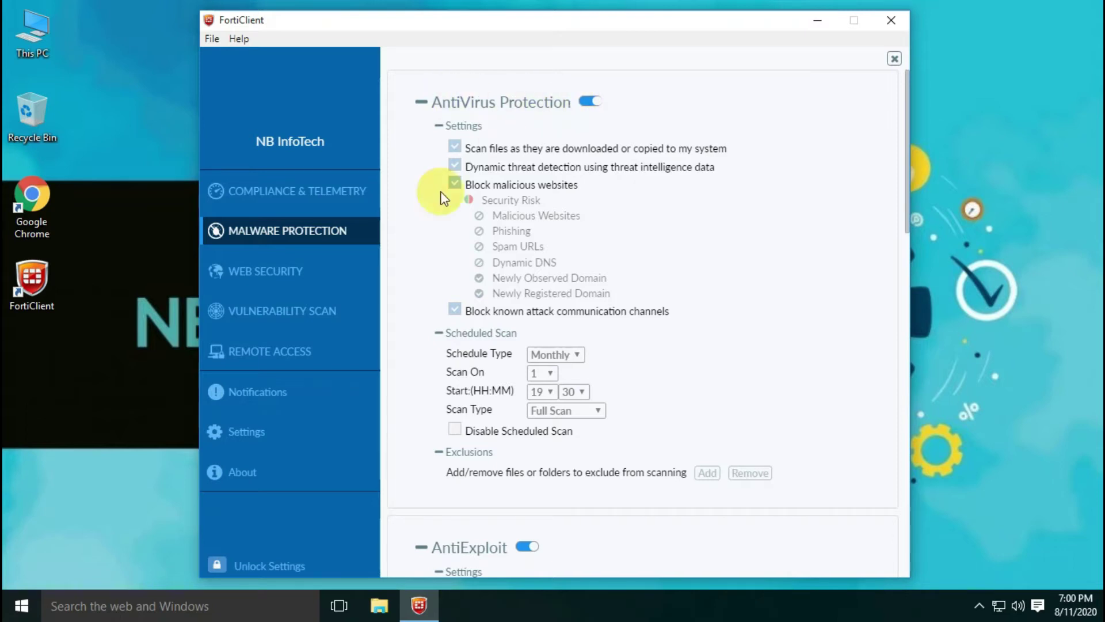
click(260, 561)
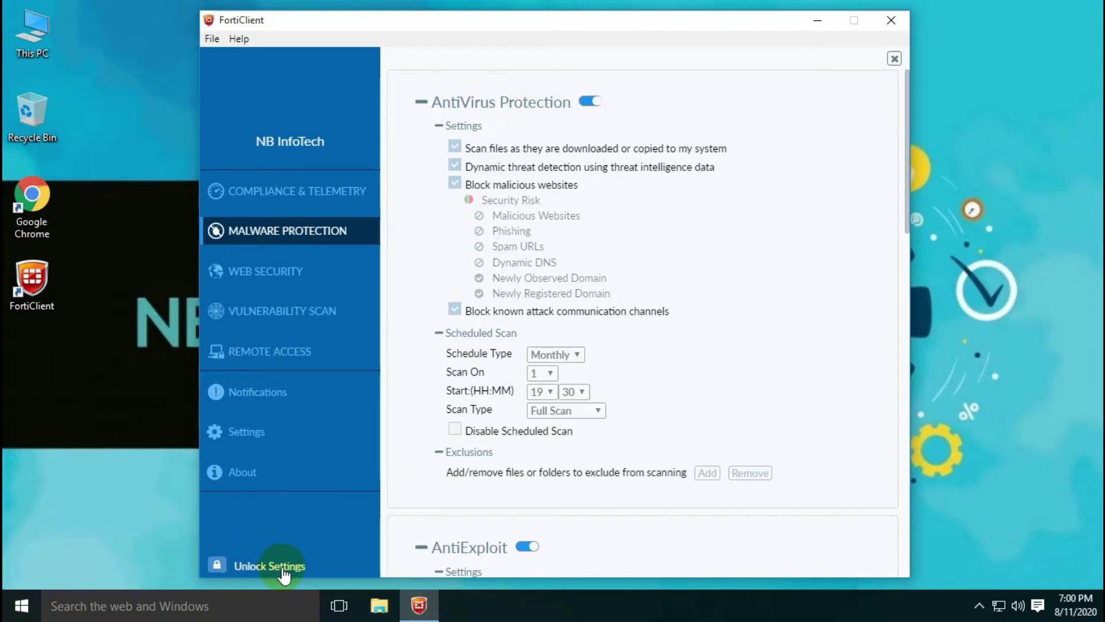
click(247, 565)
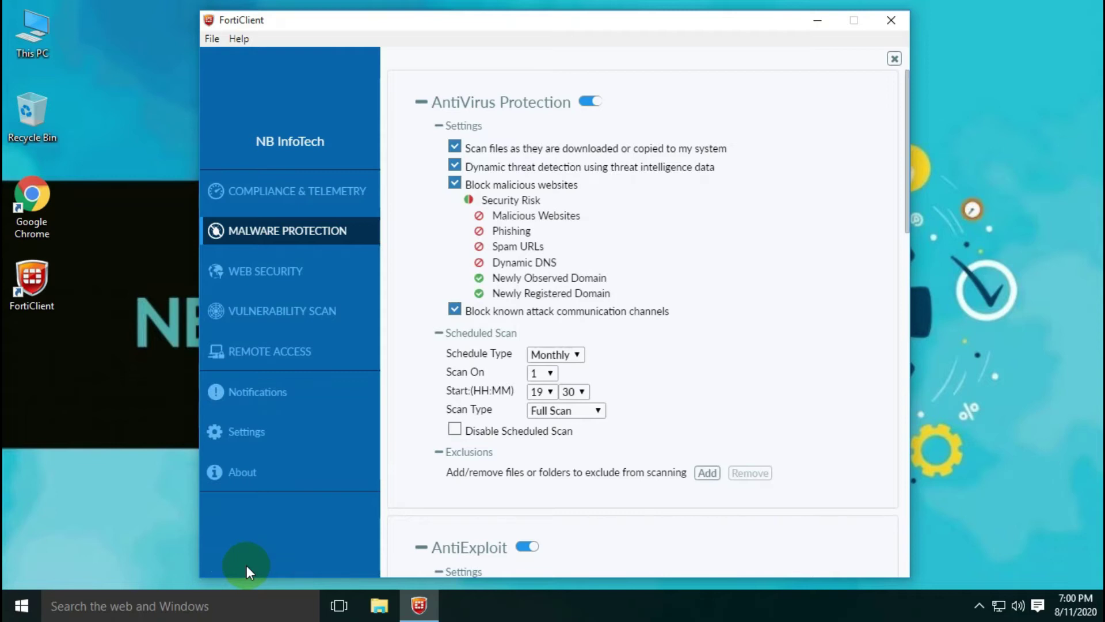
click(587, 105)
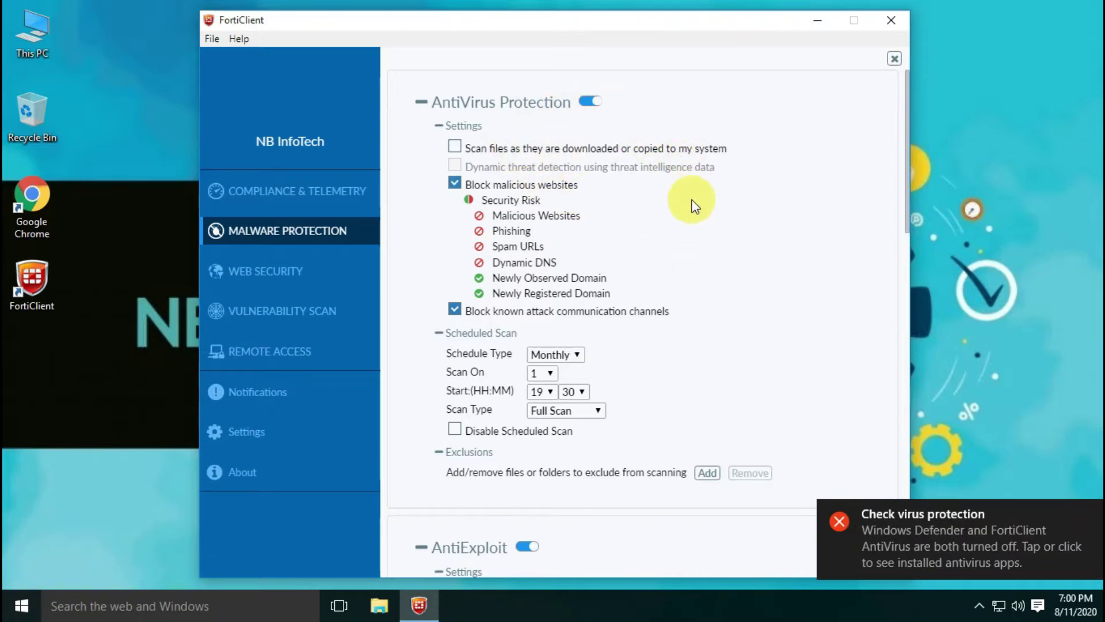
scroll(493, 154, down, 10)
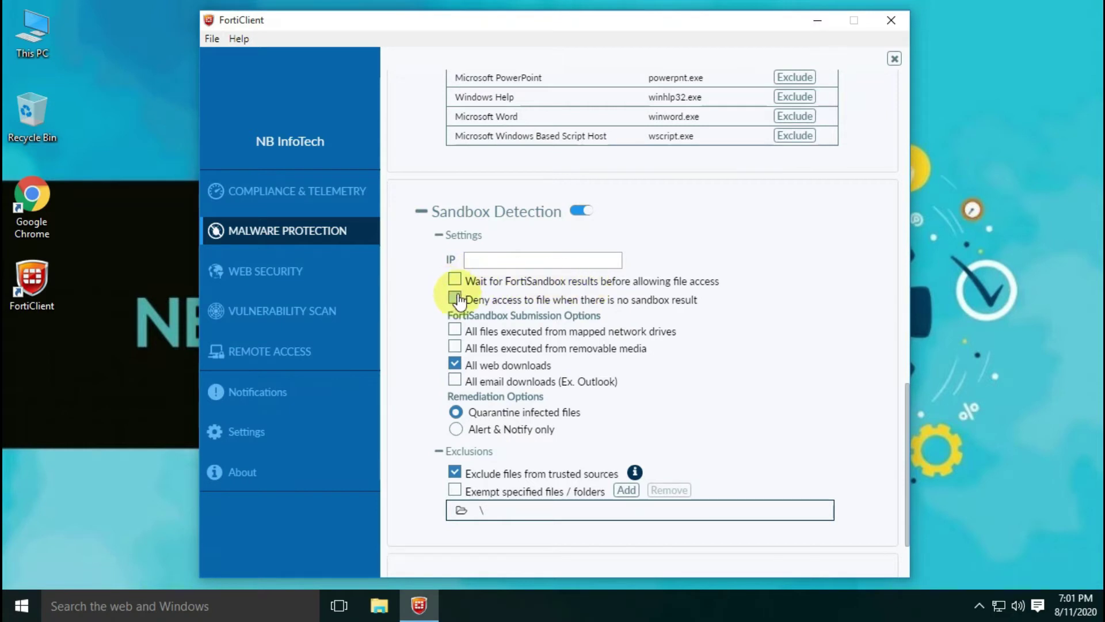
scroll(553, 480, down, 2)
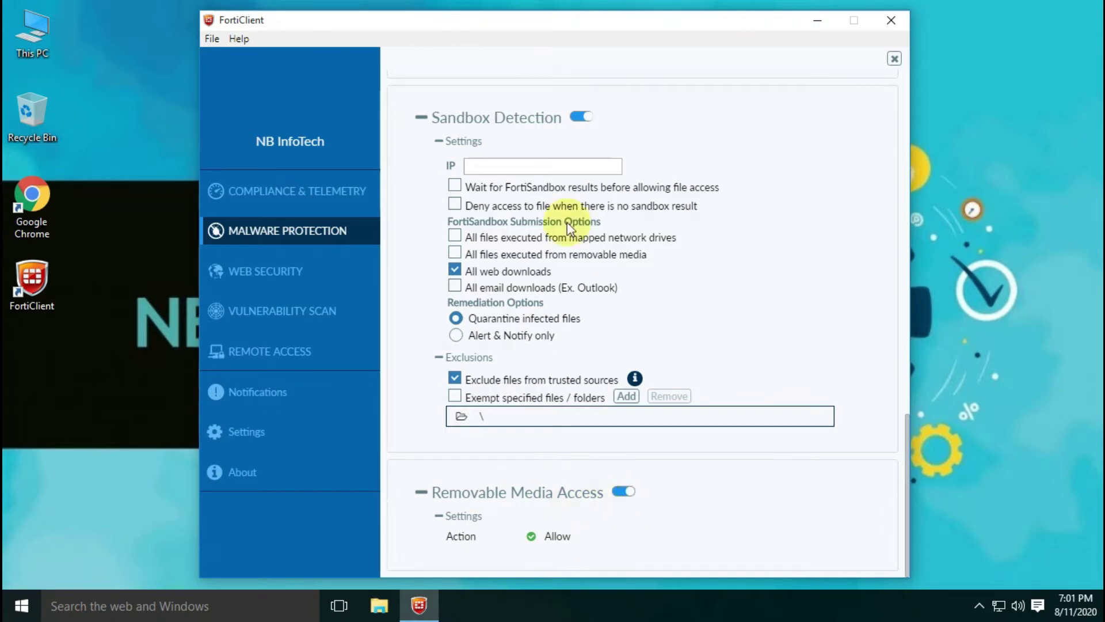
Step: Go to the Web Security overview showing Web Filter enabled and its profile
click(372, 274)
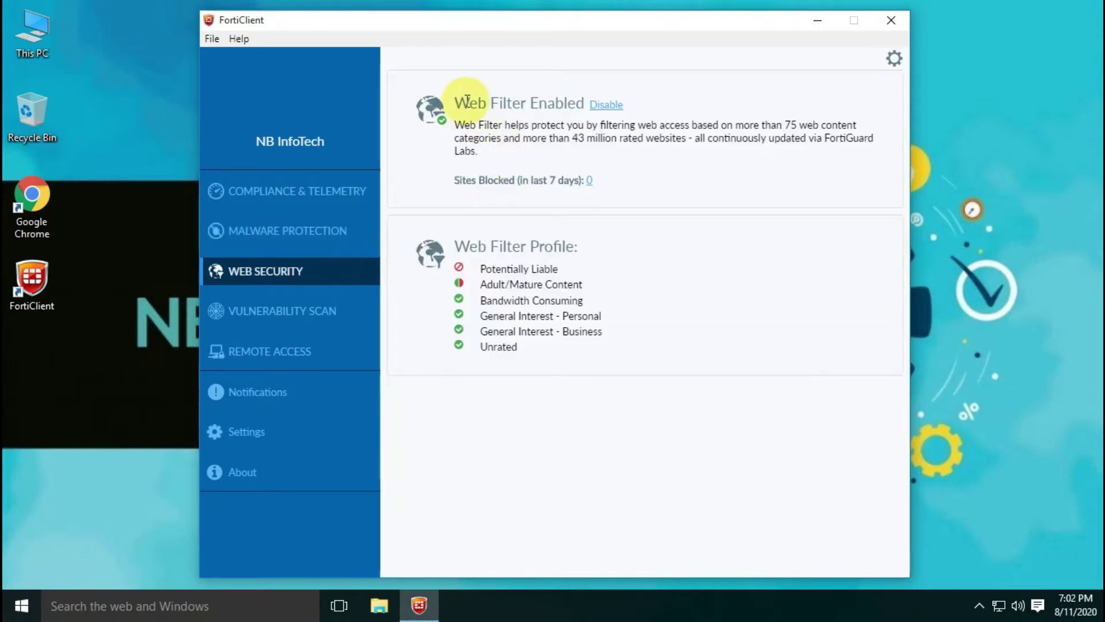
drag(467, 100, 545, 104)
drag(455, 246, 583, 254)
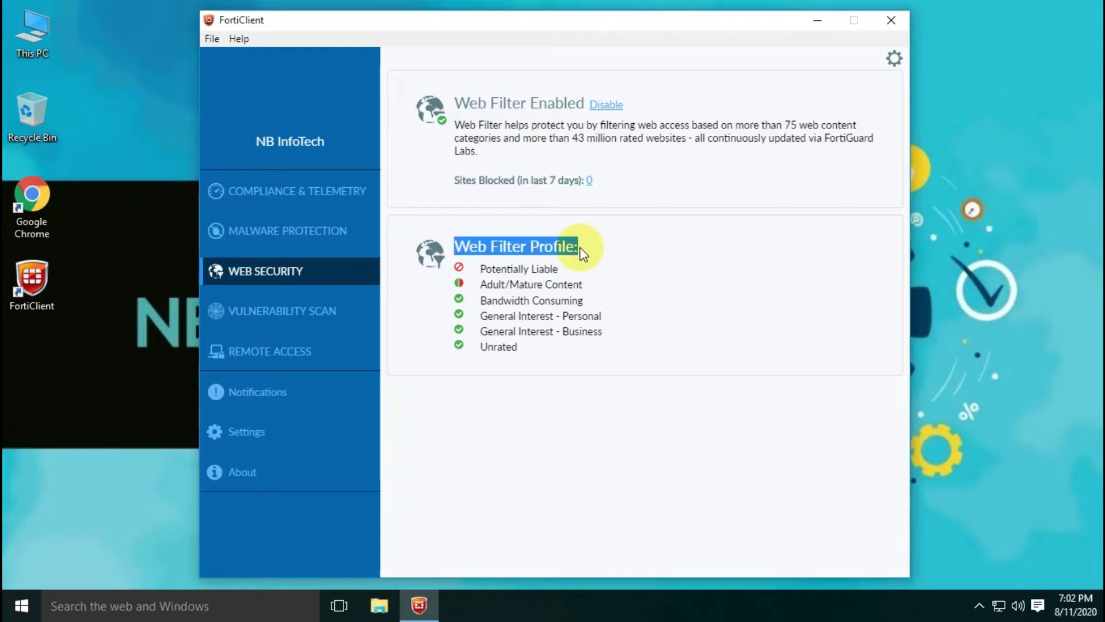
click(683, 261)
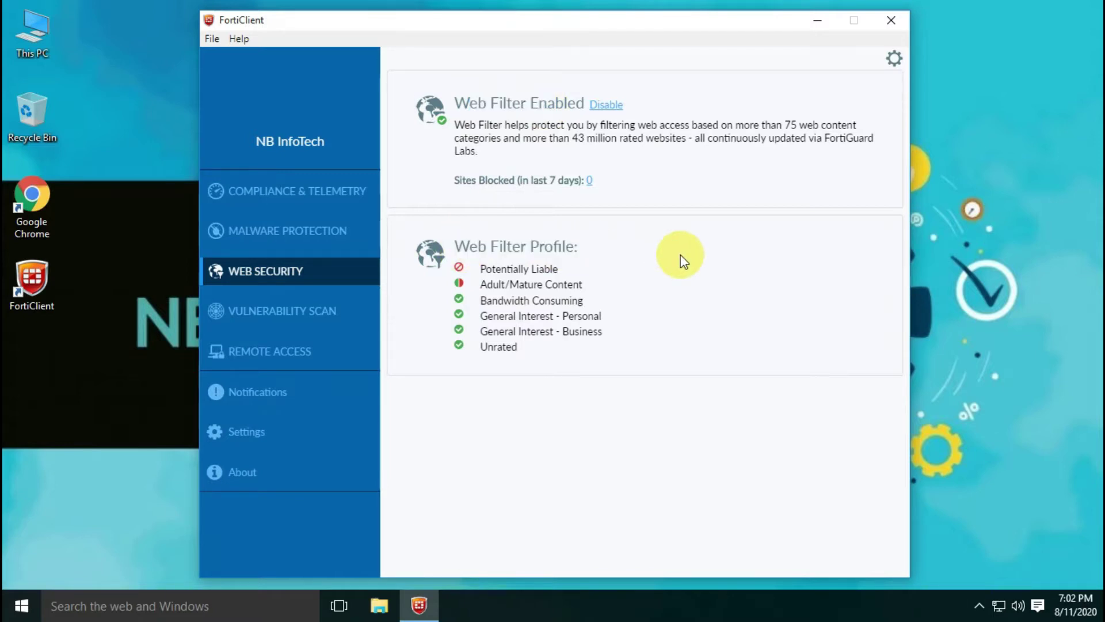
Step: In web filter settings, view subcategories of Potentially Liable, Adult/Mature, Bandwidth Consuming, General Interest, and Unrated
click(894, 60)
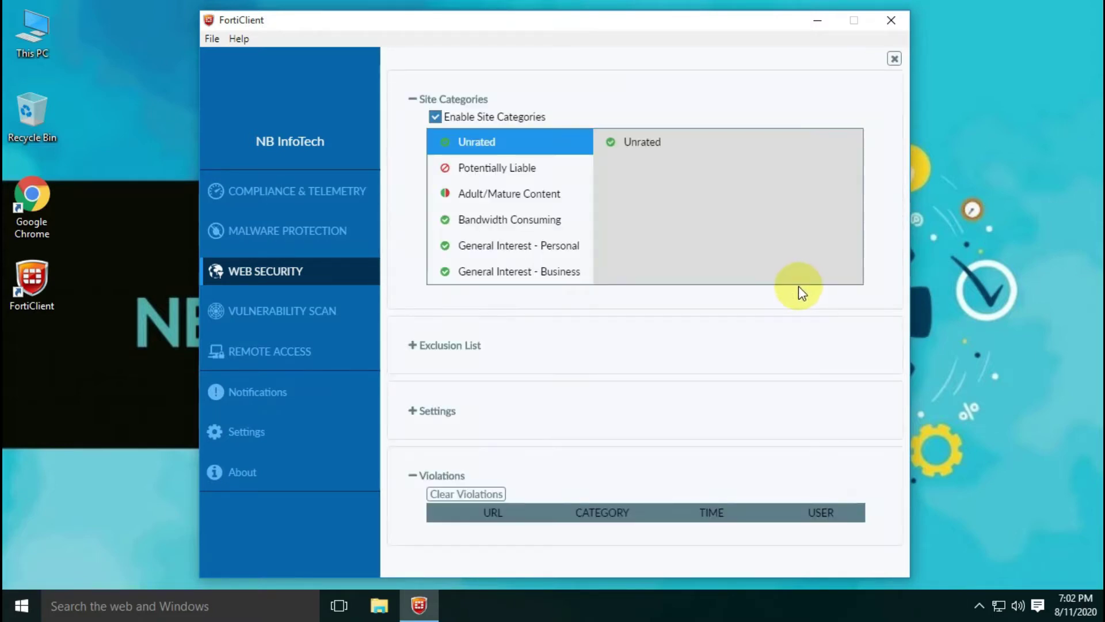
click(495, 170)
click(496, 201)
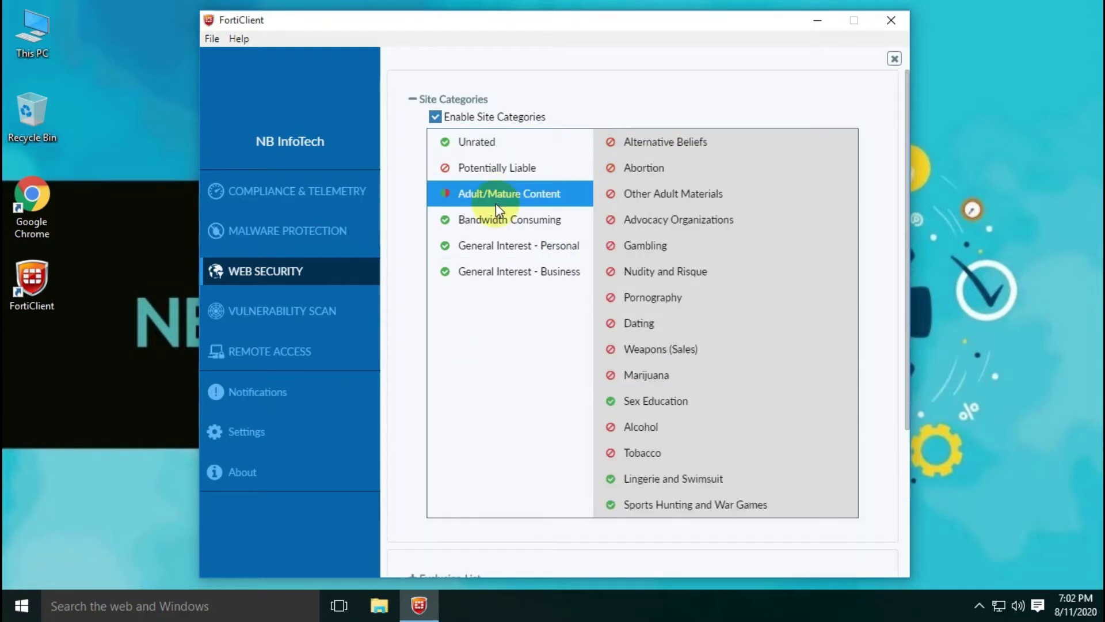
click(502, 228)
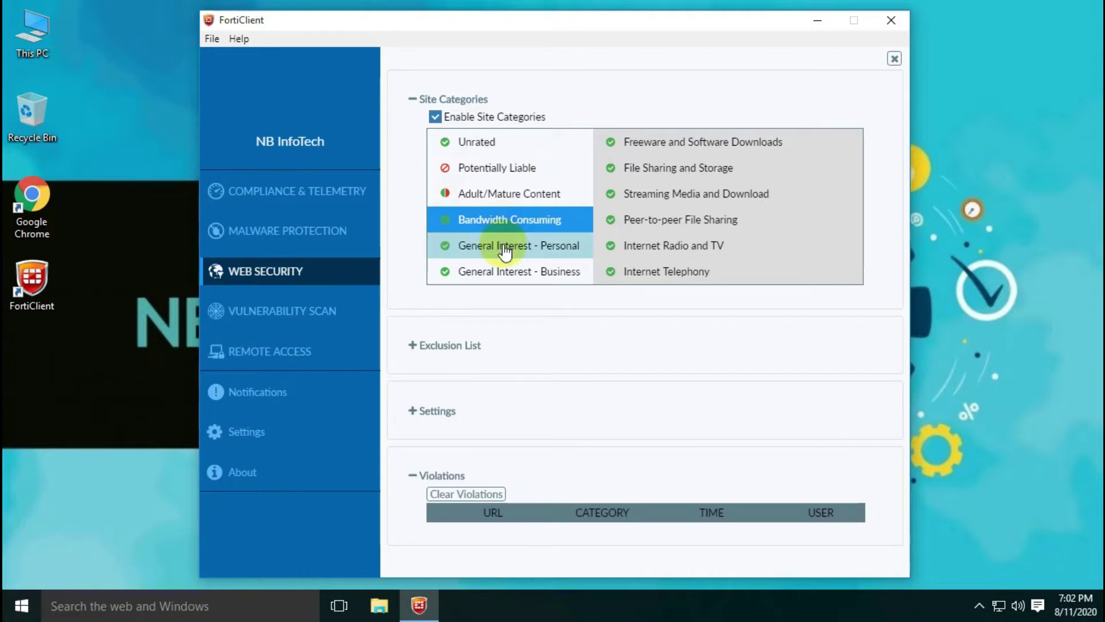
click(505, 250)
click(504, 275)
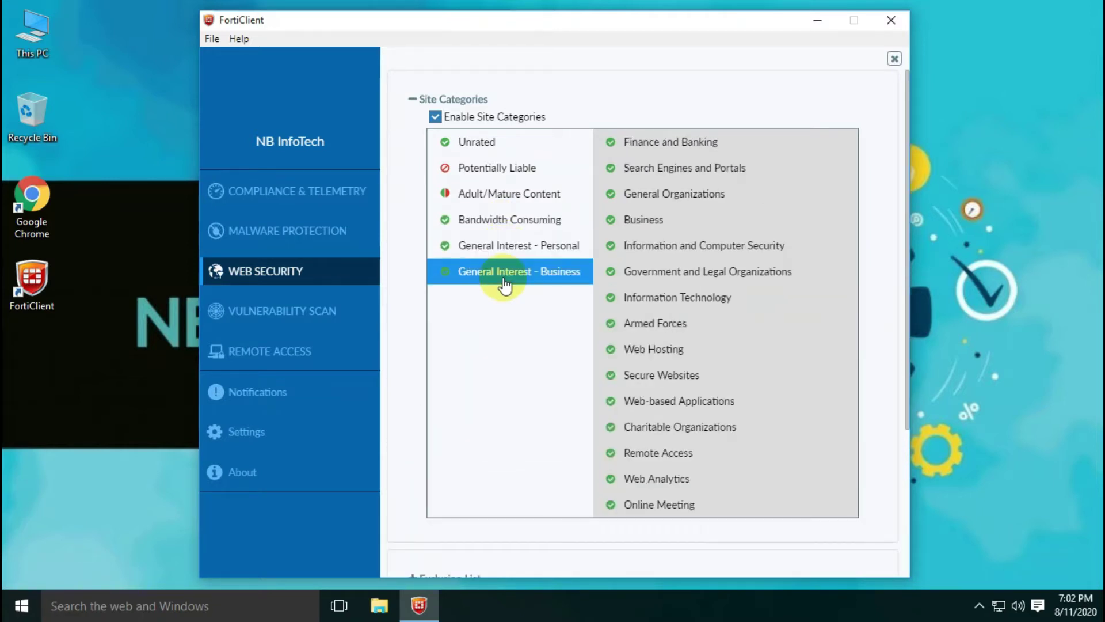
click(471, 142)
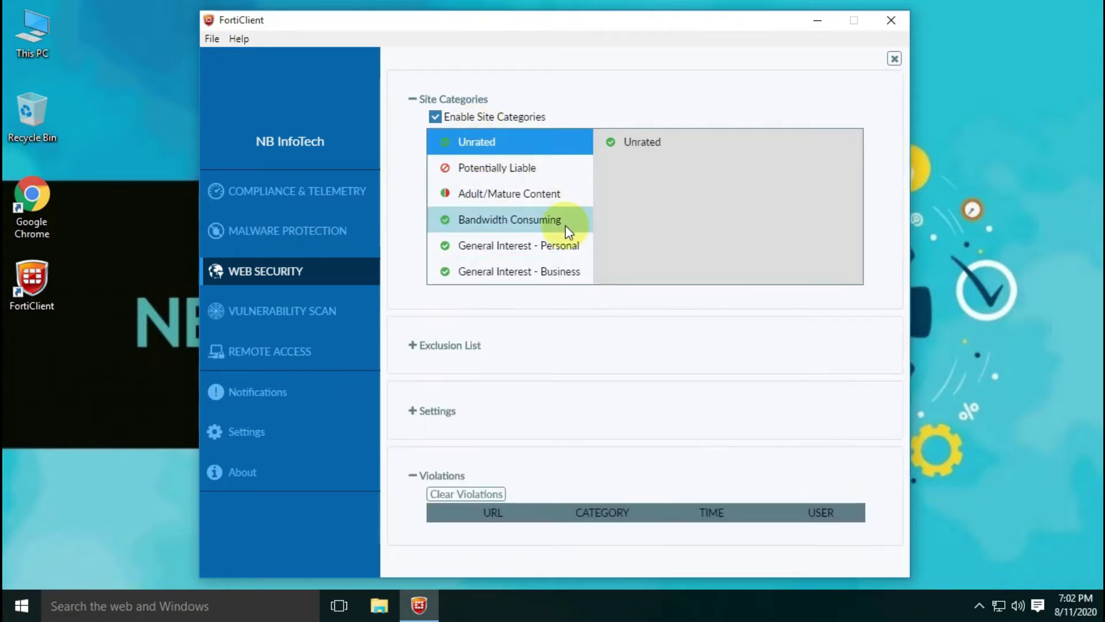
Step: Expand the Exclusion List and web filtering Settings sections
click(415, 346)
click(412, 436)
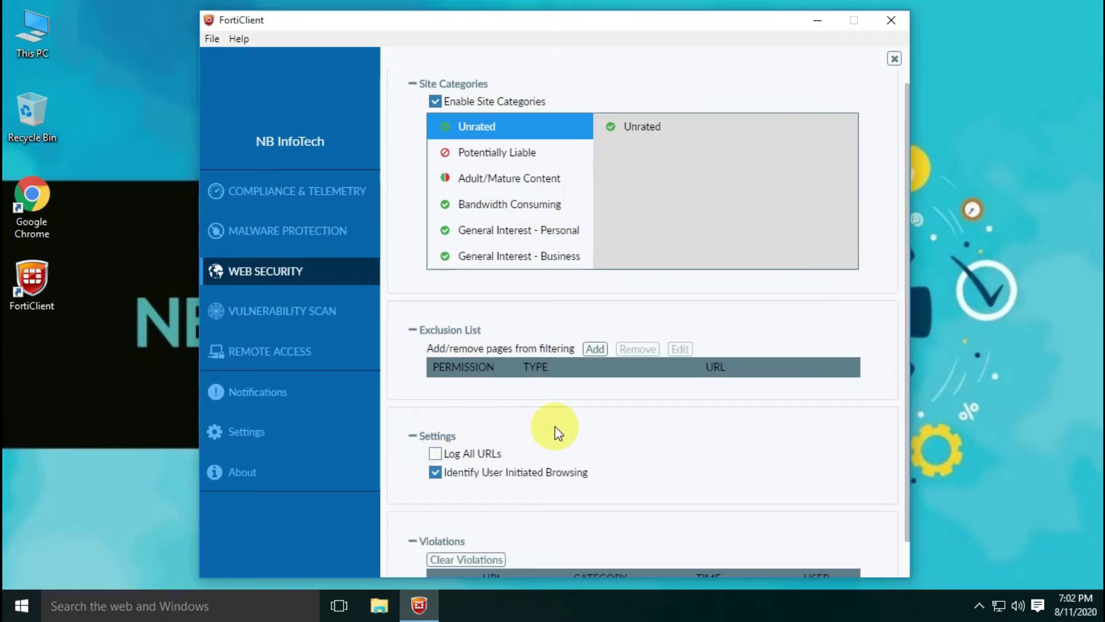
scroll(554, 432, down, 1)
scroll(555, 433, up, 1)
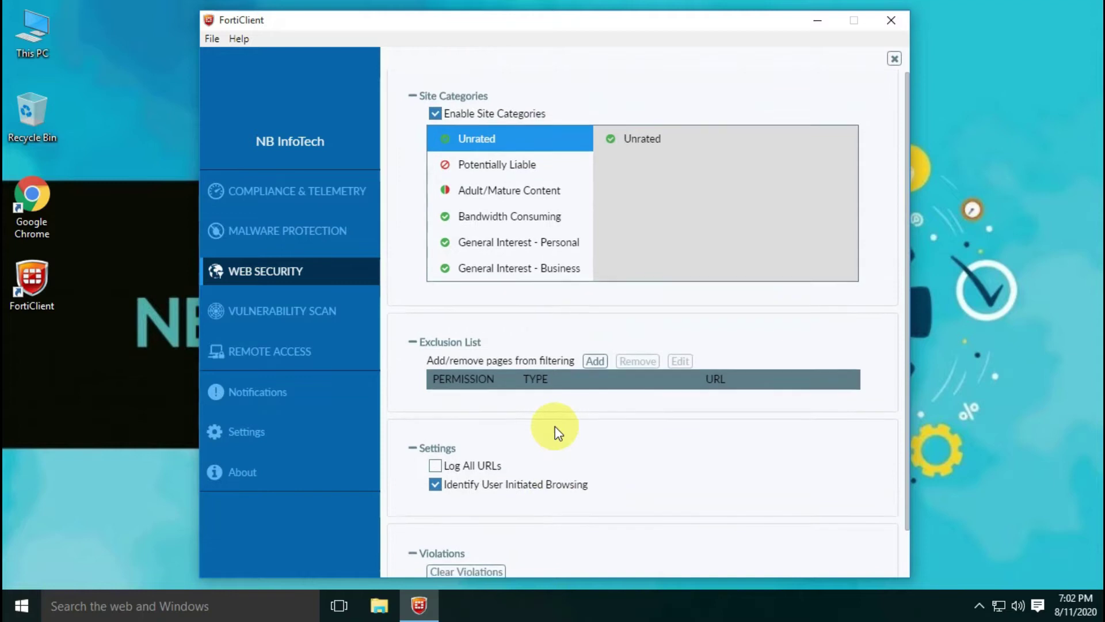
scroll(555, 432, down, 1)
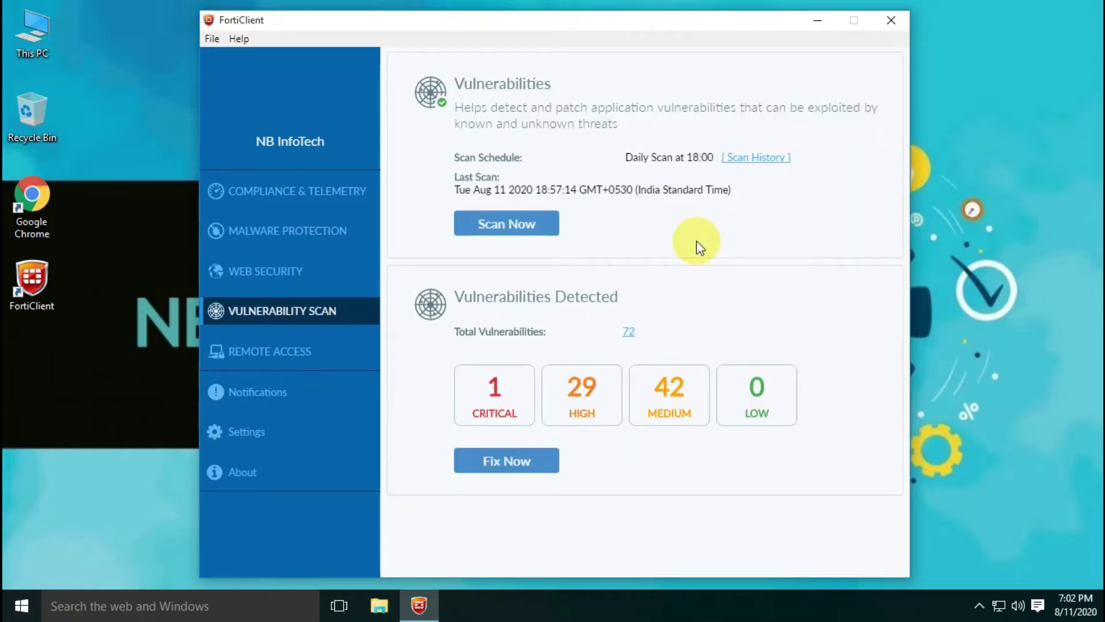
Step: Show the breakdown of the 72 vulnerabilities and expand the OS (2) and Browser (5) groups
click(628, 334)
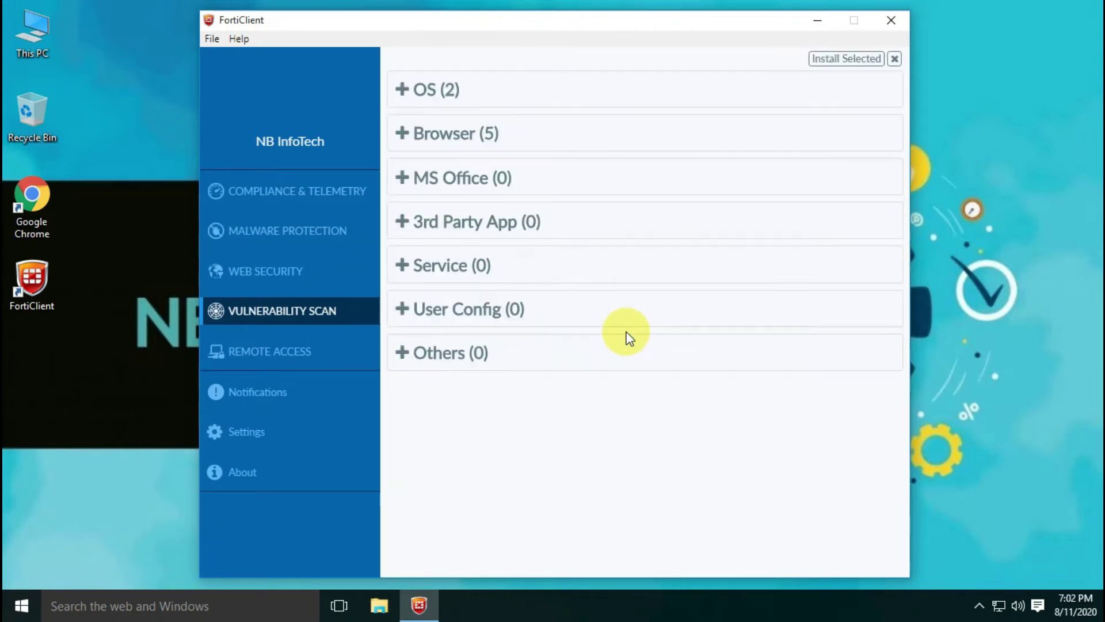
click(405, 93)
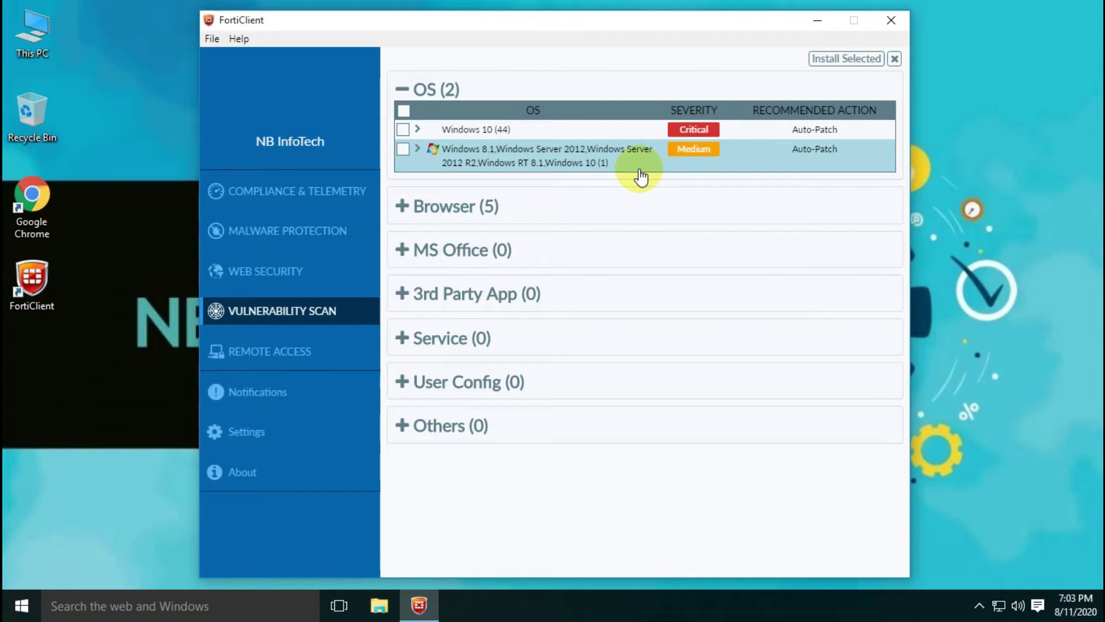
click(403, 207)
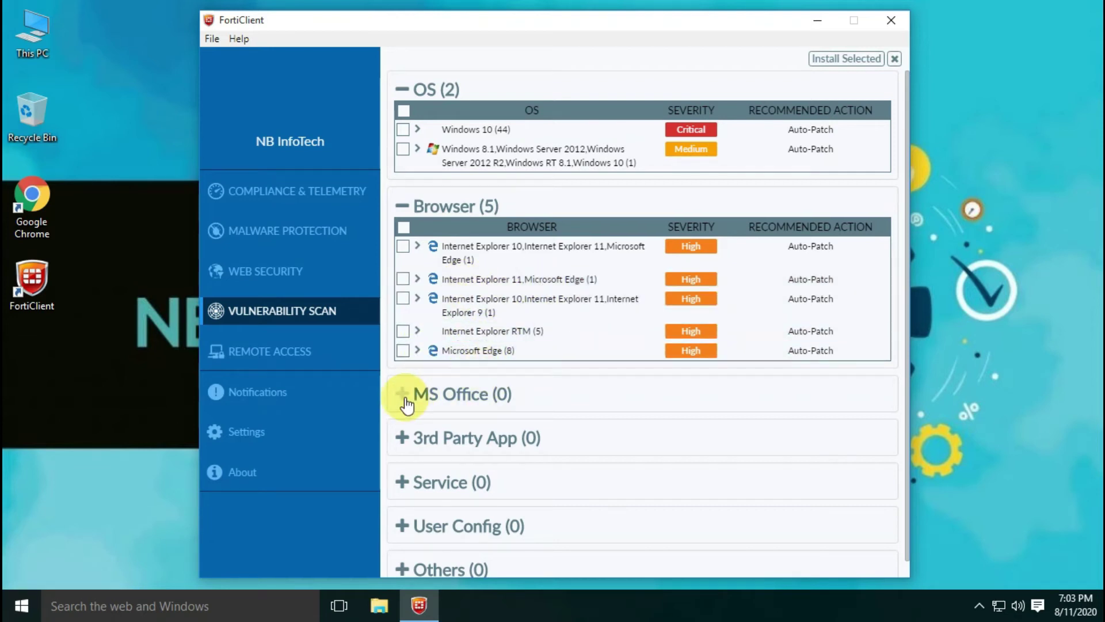
scroll(547, 355, down, 1)
Step: Preview a new IPsec VPN connection form under Remote Access, cancel without saving, then go to Settings
click(279, 359)
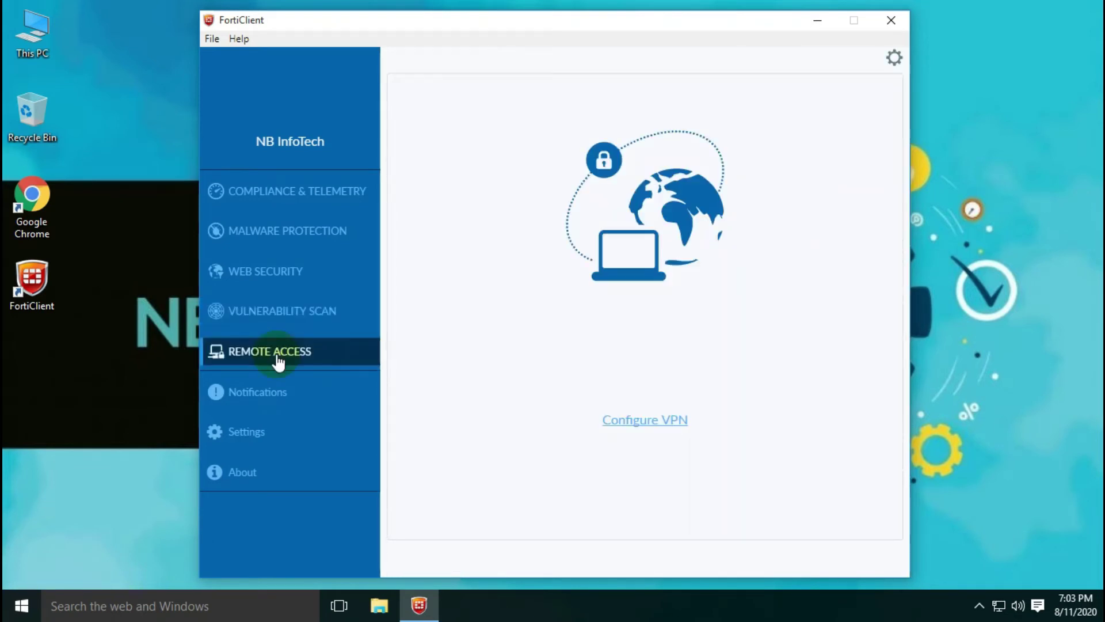
click(637, 422)
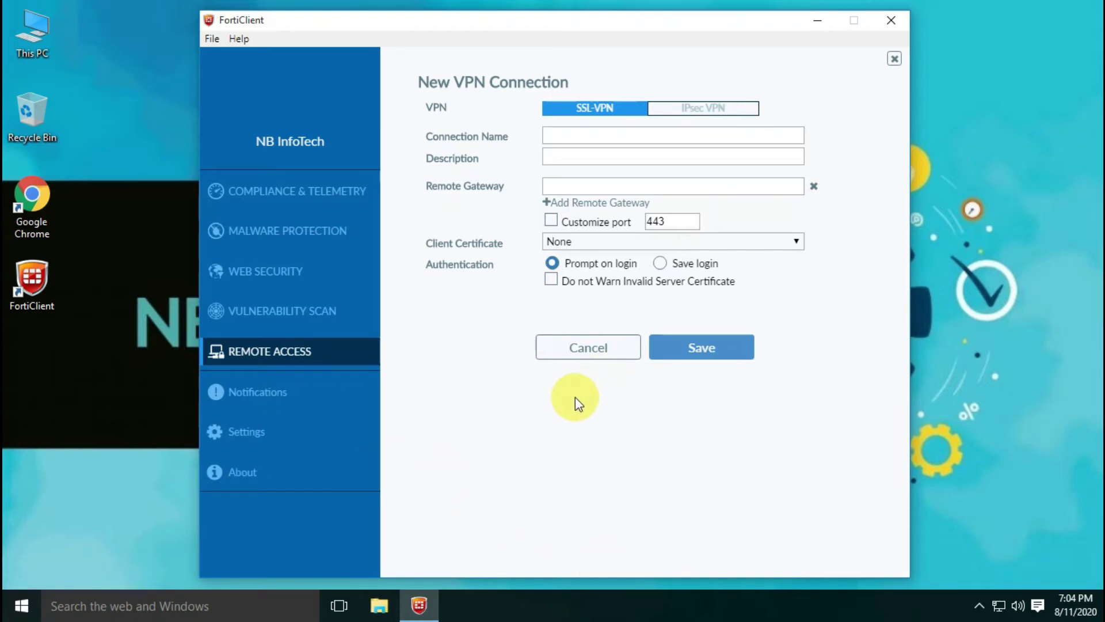
click(685, 115)
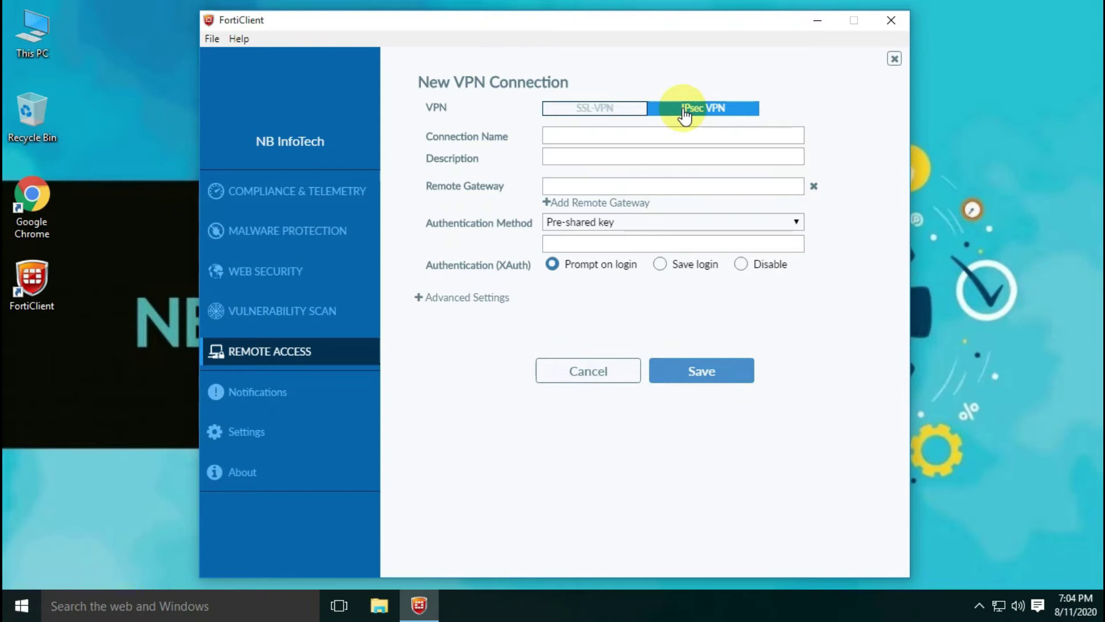
click(587, 372)
click(254, 443)
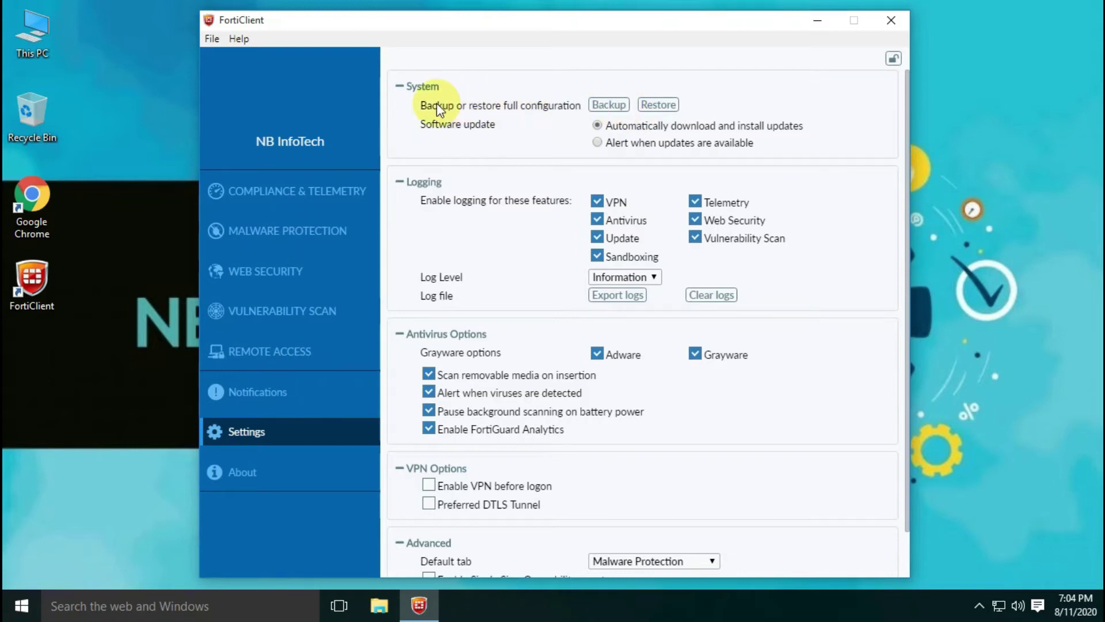
Step: Switch the default tab to Web Security, then back to Malware Protection
drag(438, 106, 550, 107)
drag(432, 124, 492, 129)
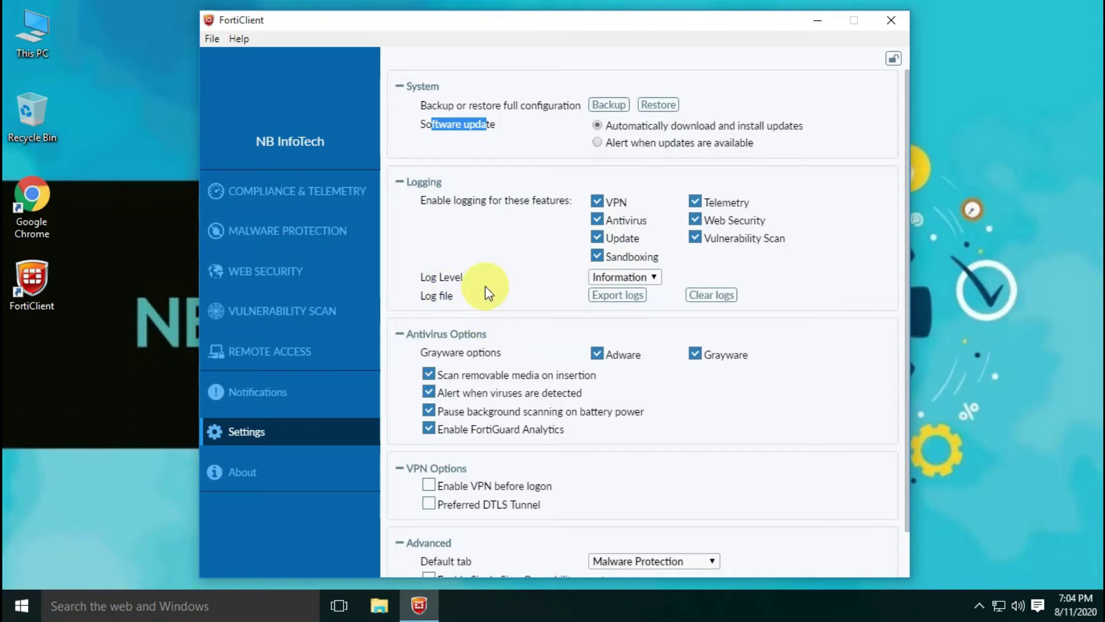
scroll(494, 309, down, 1)
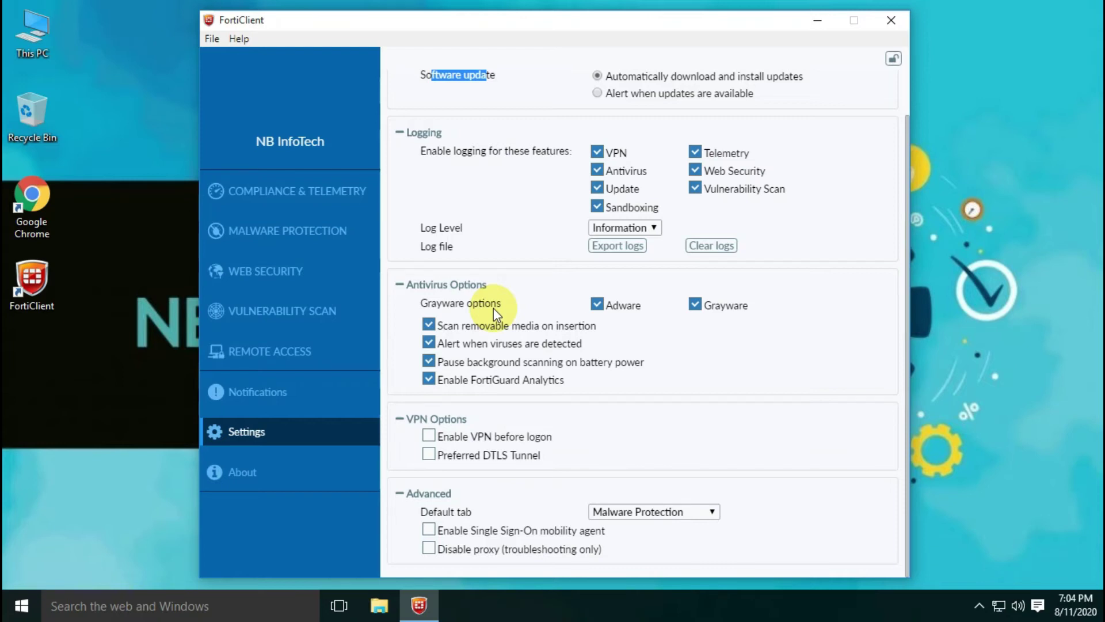
click(651, 511)
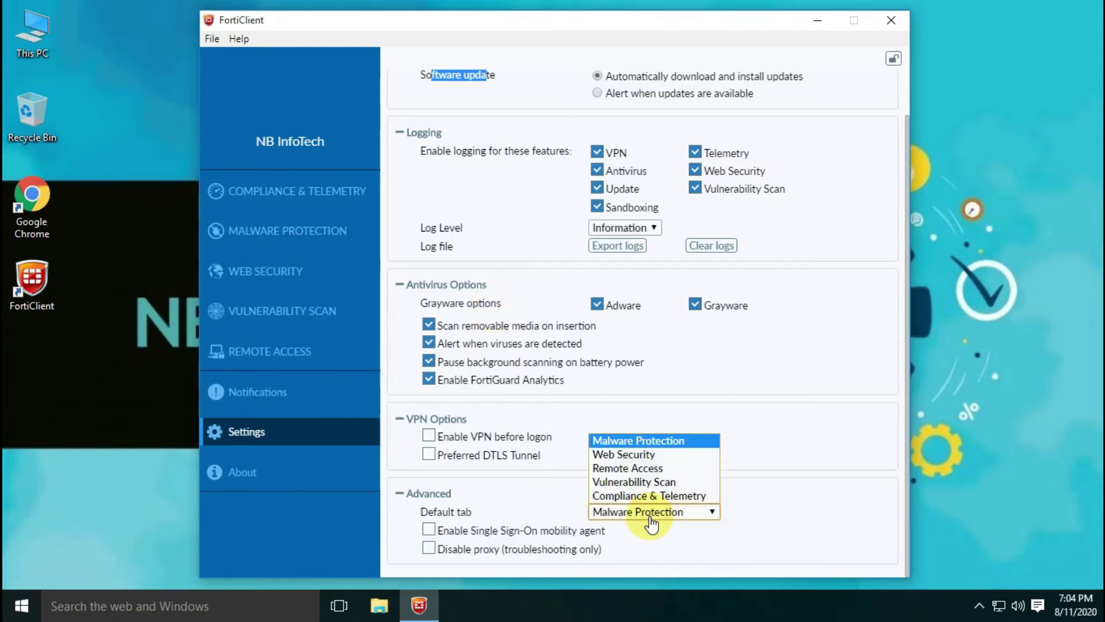
click(612, 454)
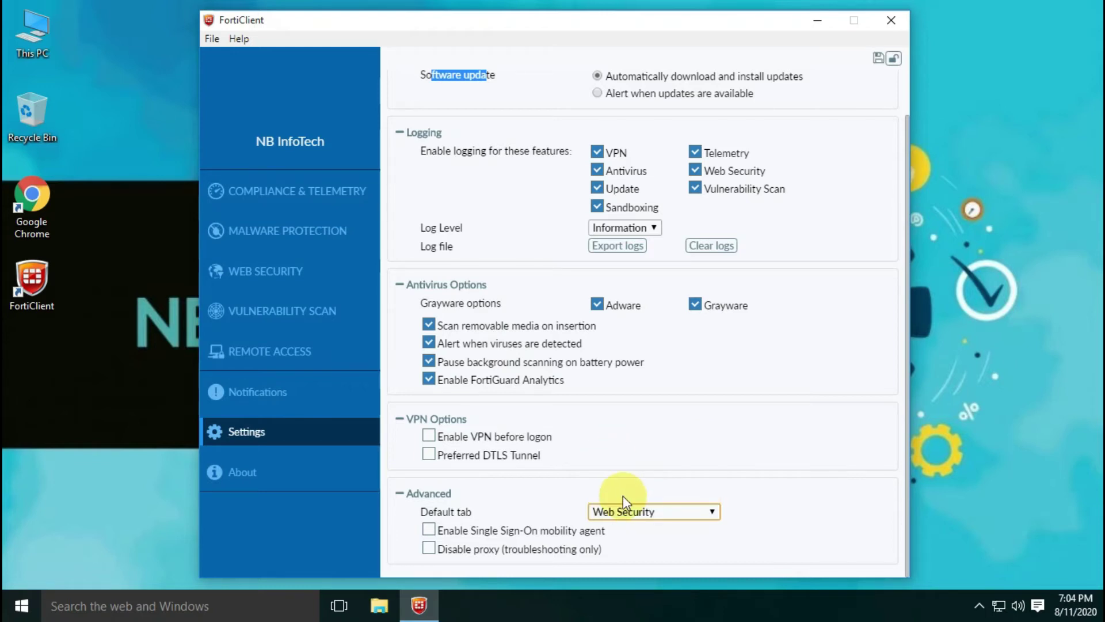
click(631, 518)
click(624, 440)
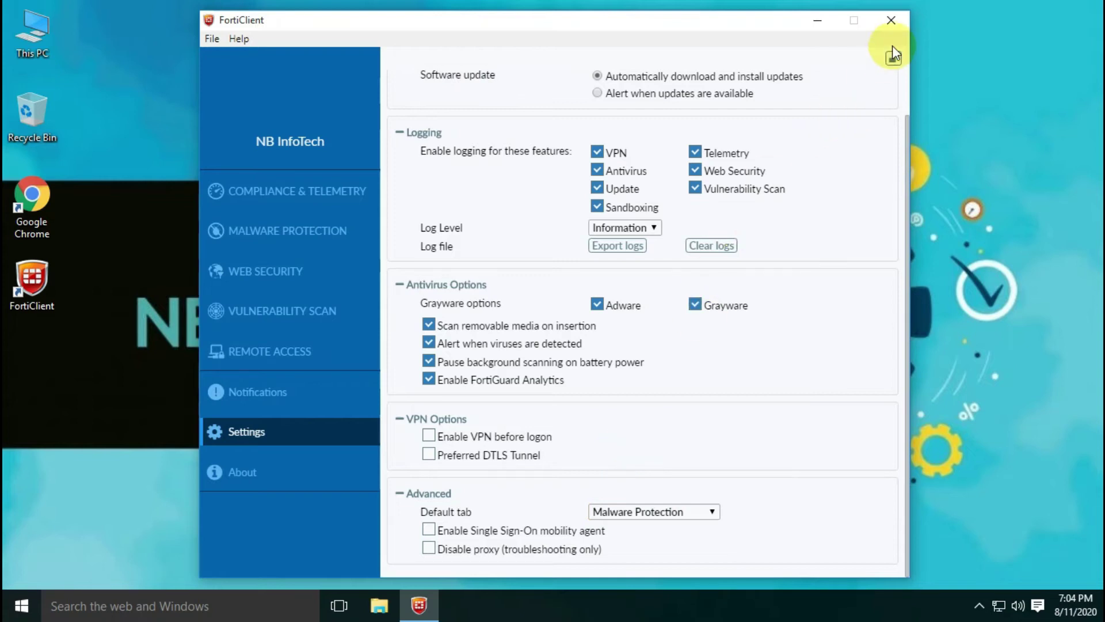
Step: Save the settings and dismiss the lock-settings password prompt
click(879, 58)
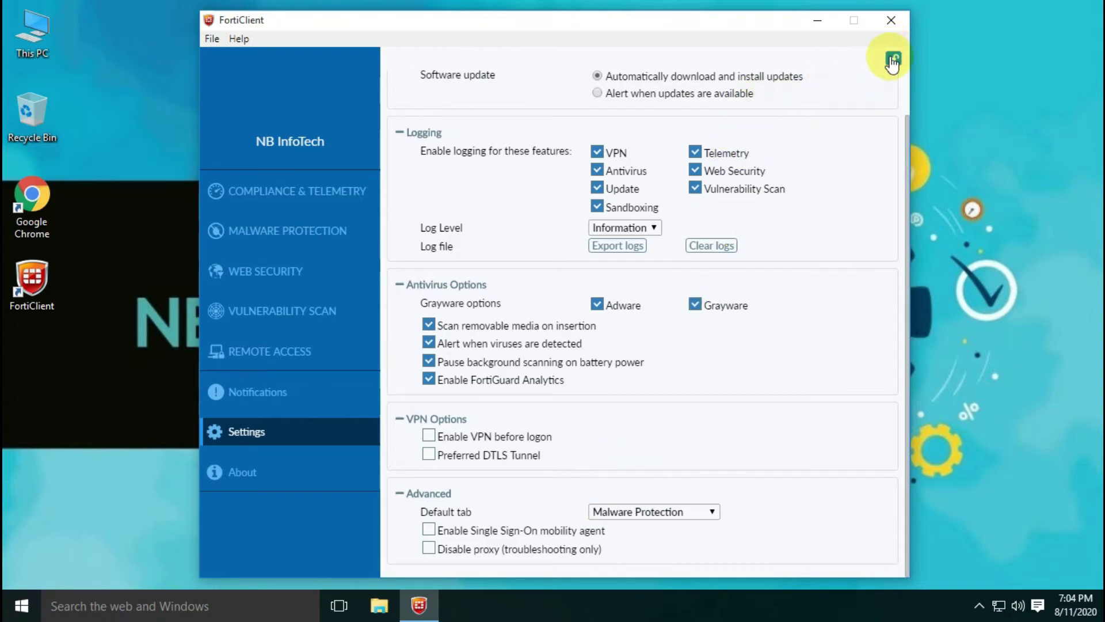
click(893, 60)
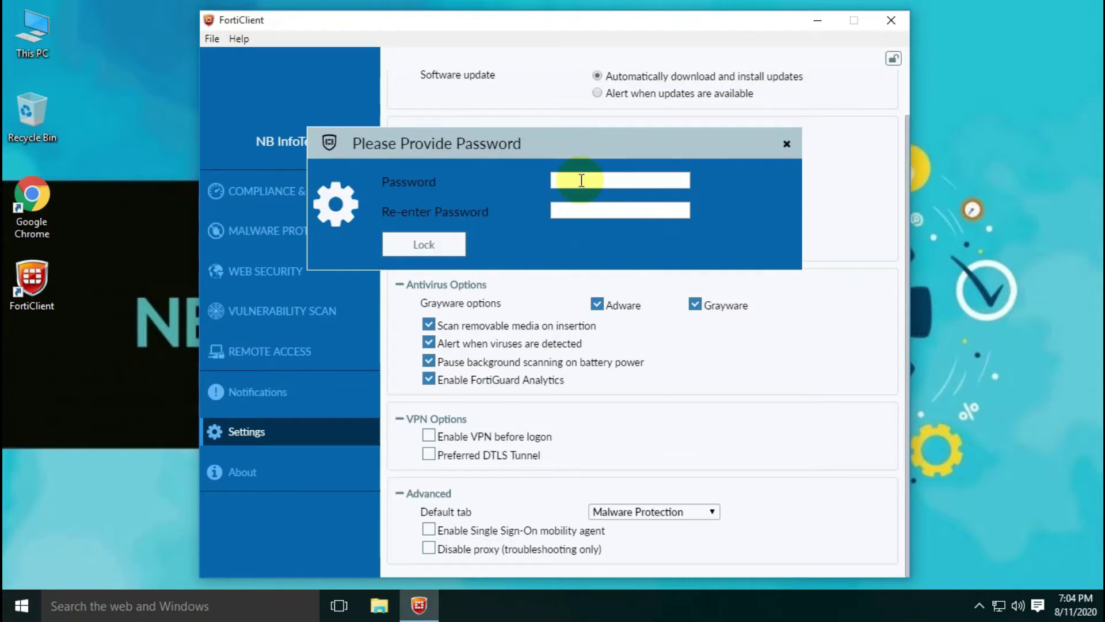
click(786, 142)
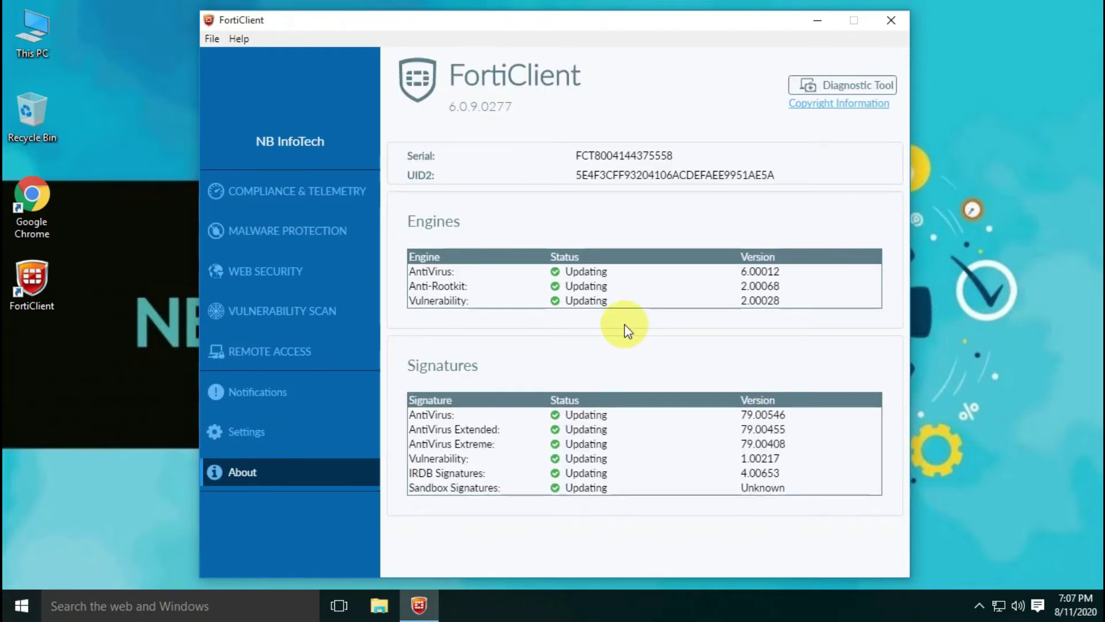
Step: Review the notifications log's Update successful alert, then close the FortiClient window
click(254, 401)
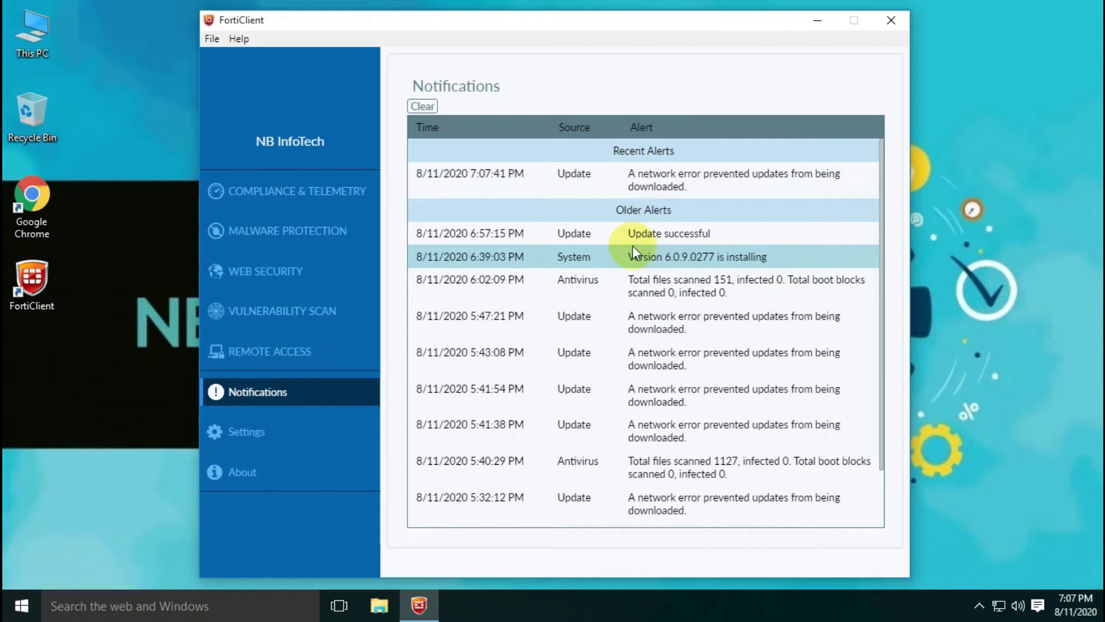
drag(628, 234, 740, 236)
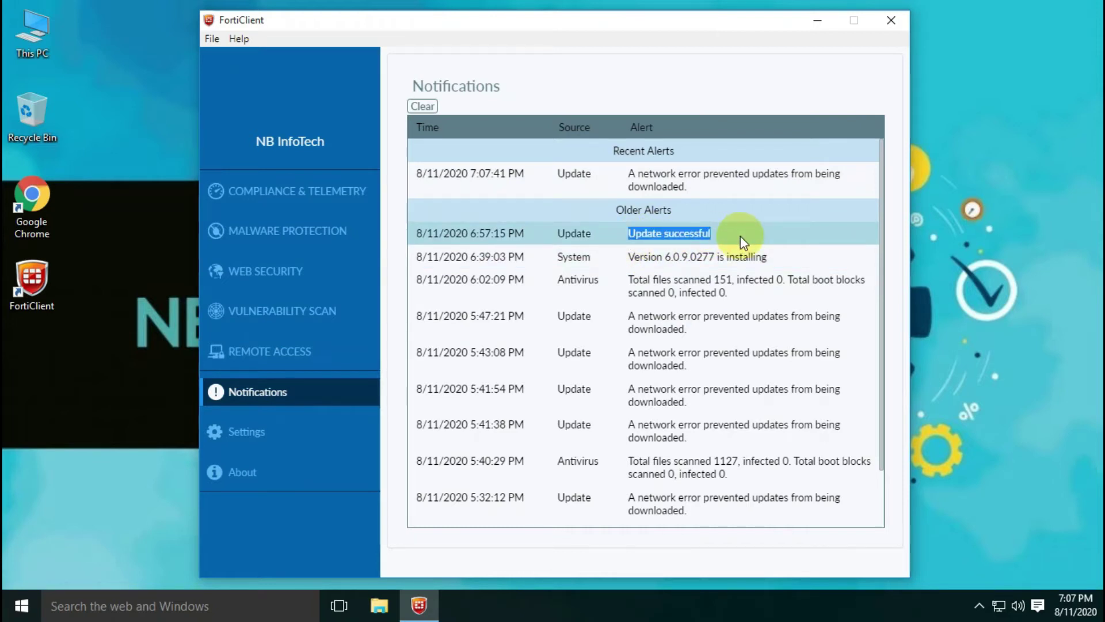
click(438, 233)
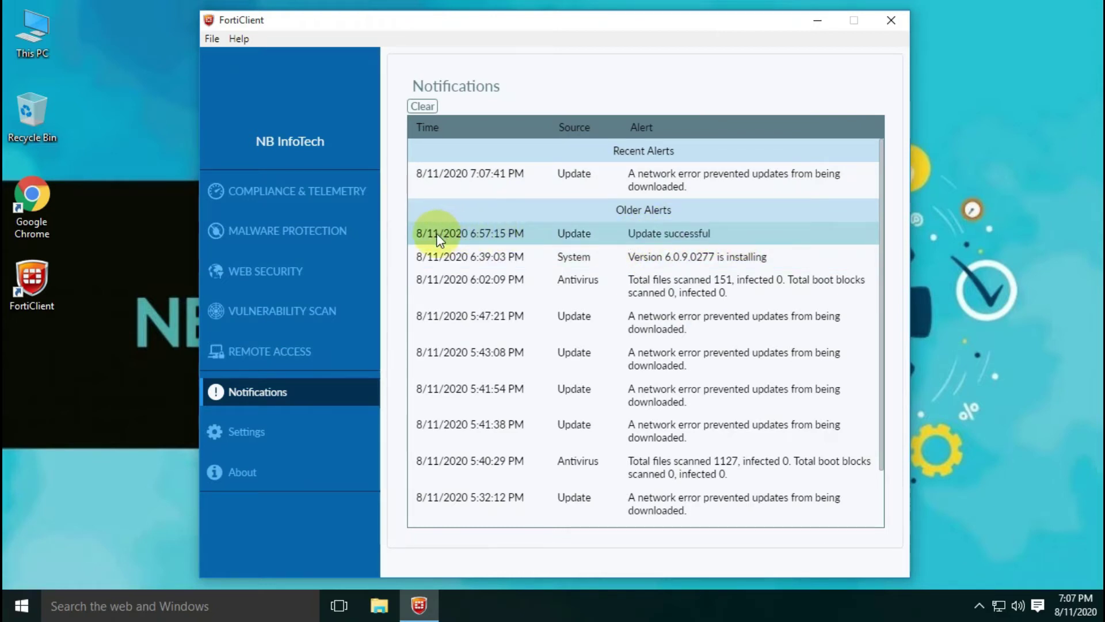
click(891, 22)
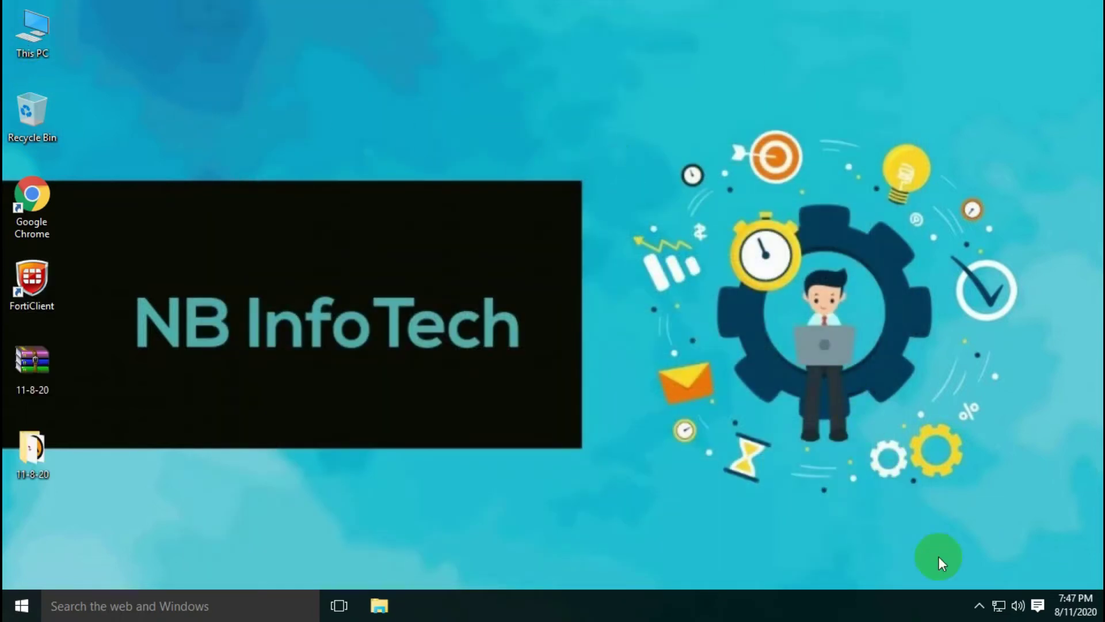
Step: Check running background apps, then open the 11-8-20 folder and scroll through its files
click(979, 607)
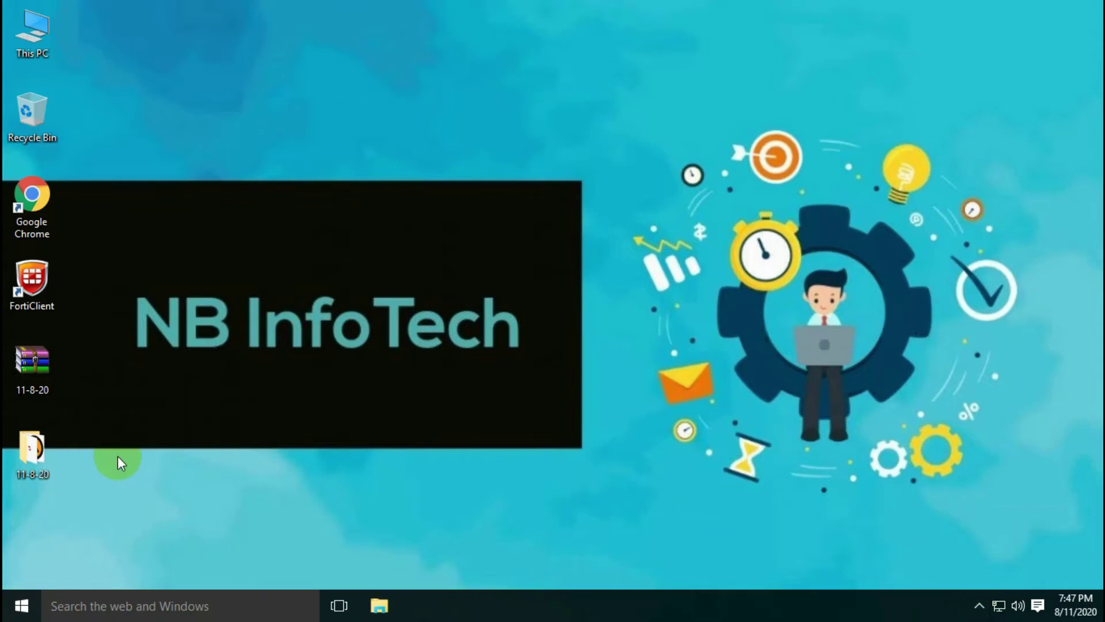
double_click(23, 449)
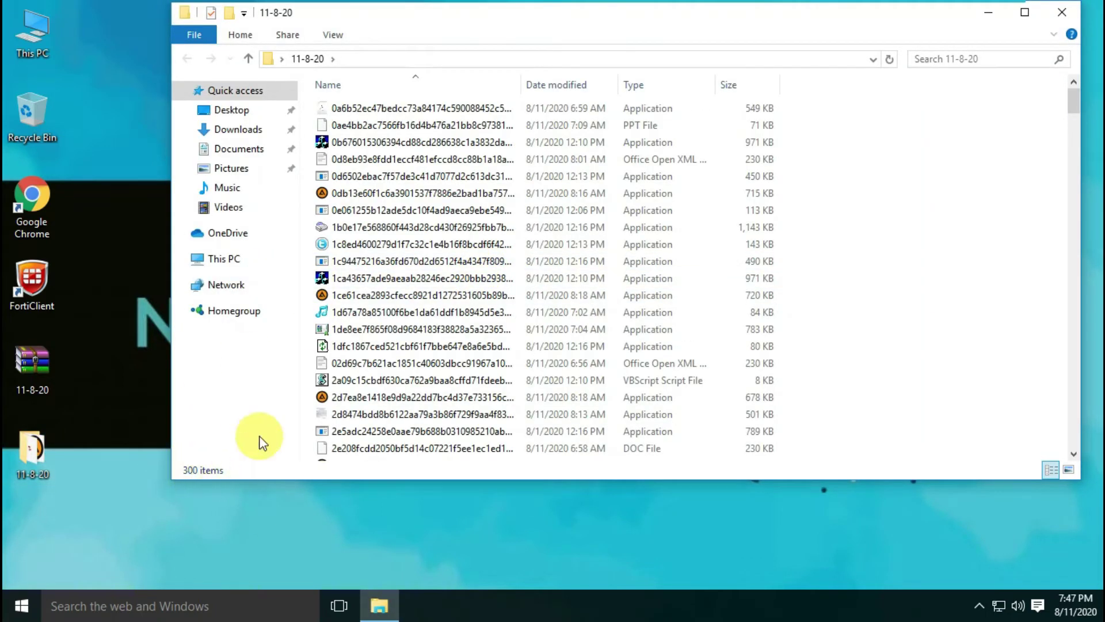
scroll(380, 302, down, 15)
scroll(388, 308, down, 18)
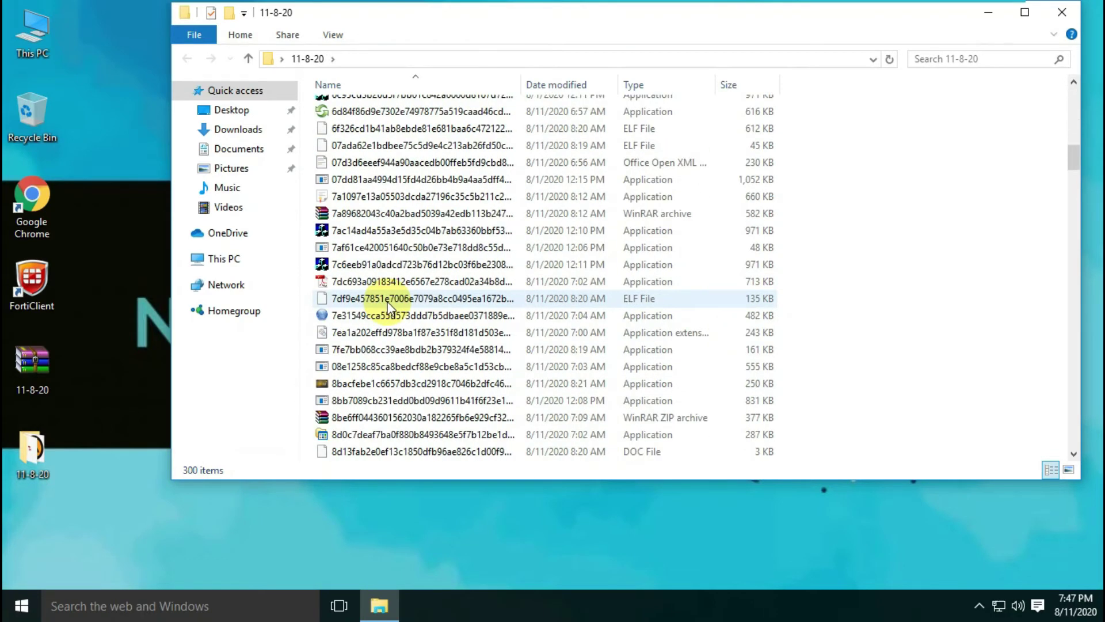
scroll(403, 308, up, 20)
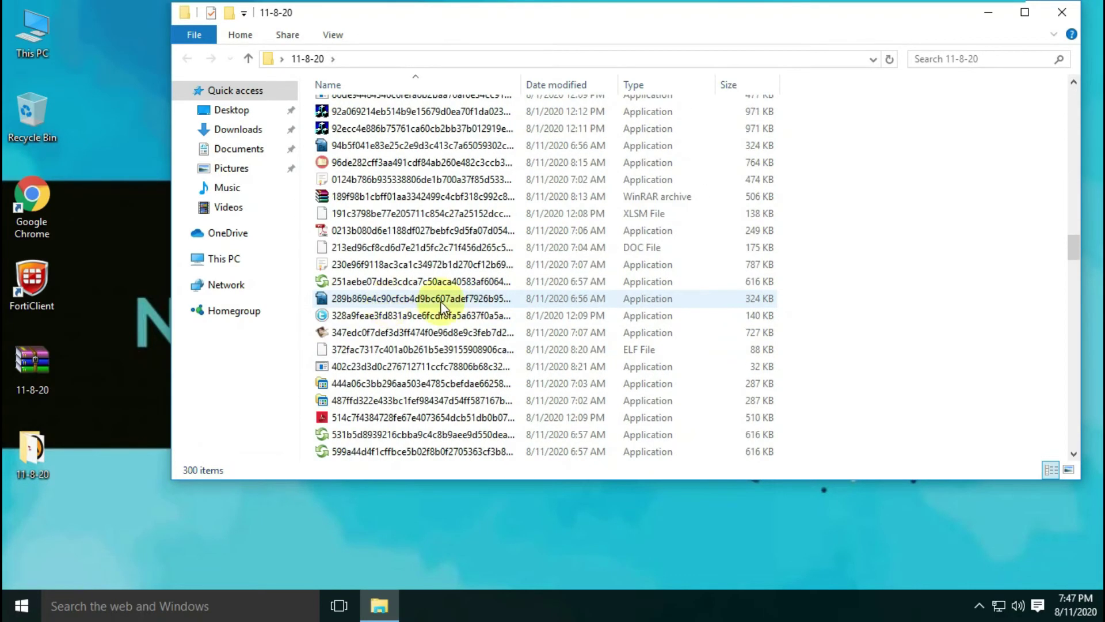
scroll(538, 305, up, 13)
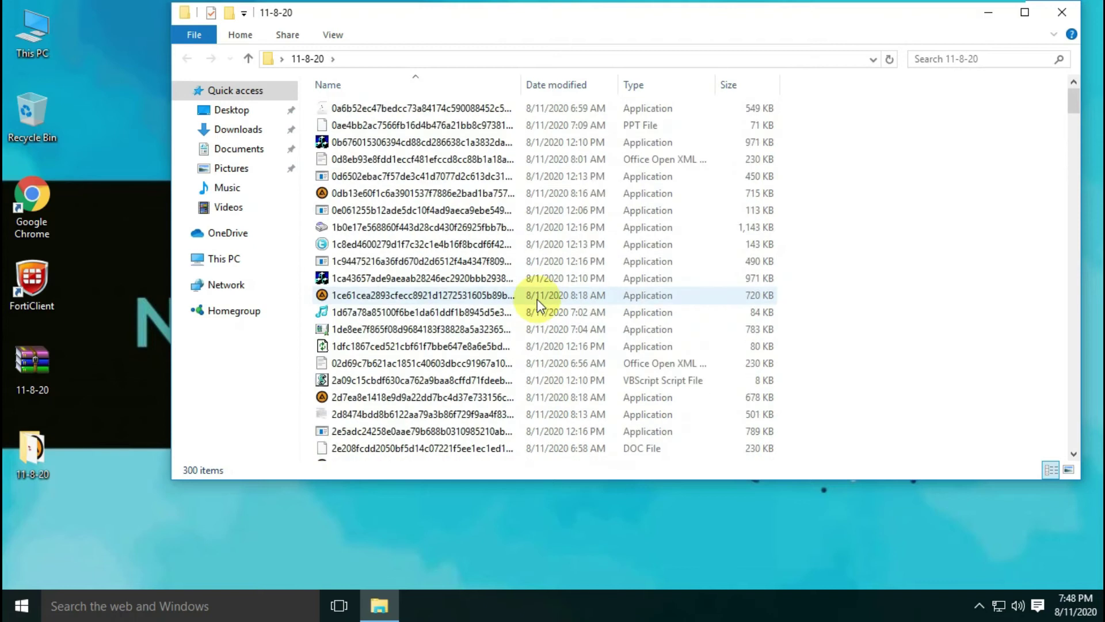
Step: Inspect sample files: .docx, VBScript, application, XLSX, DOC and WinRAR ZIP archive
click(710, 162)
key(ctrl+plus)
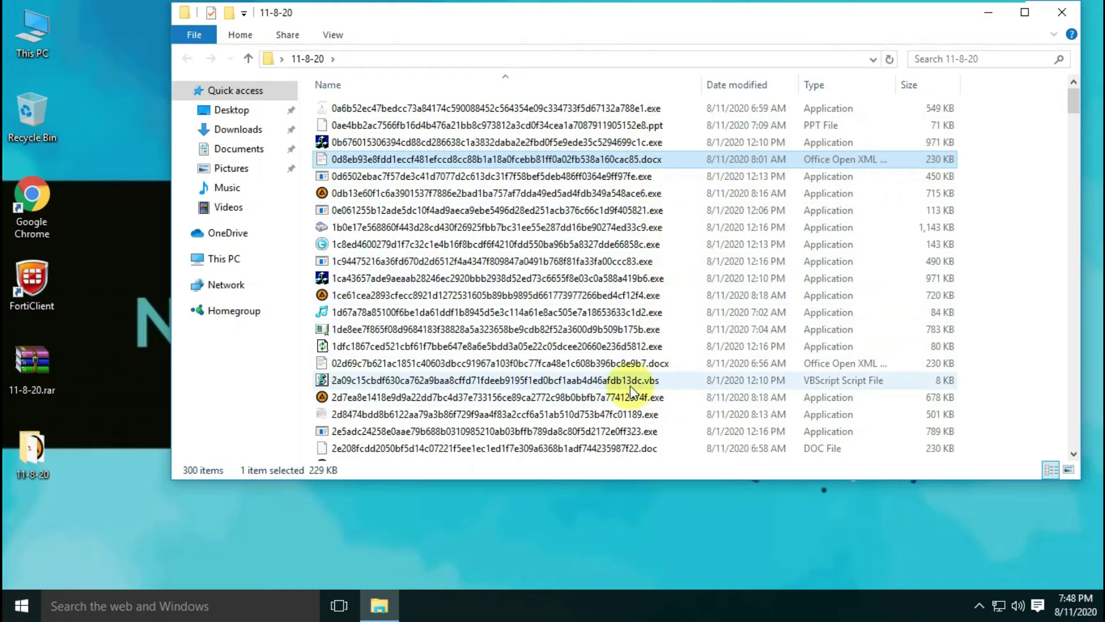
click(633, 380)
click(616, 345)
click(613, 365)
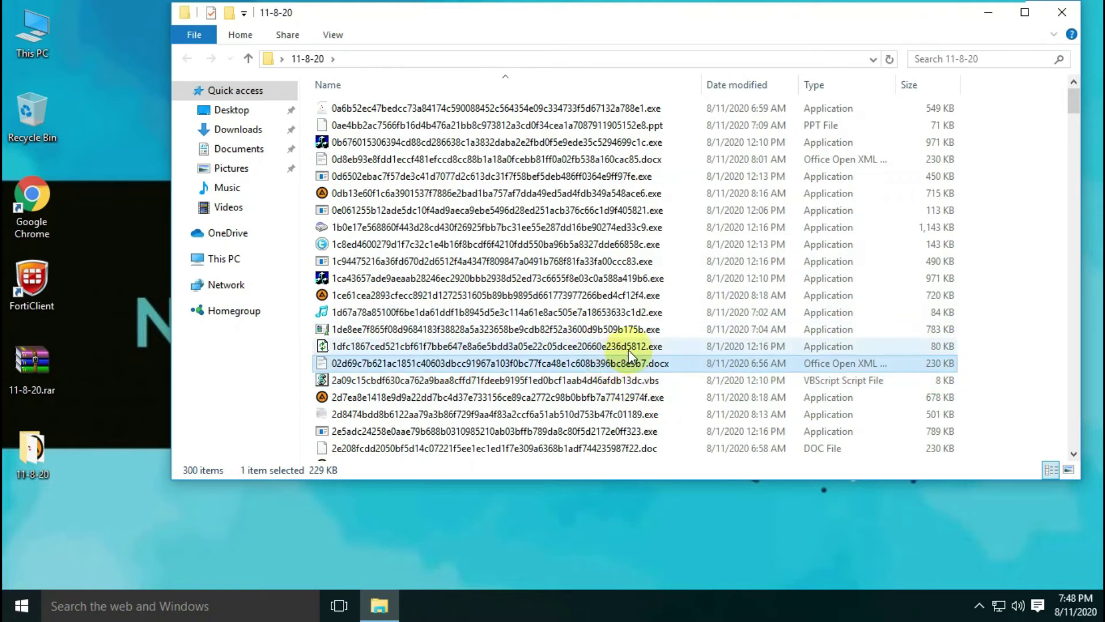
click(629, 346)
scroll(656, 263, down, 1)
scroll(659, 259, down, 3)
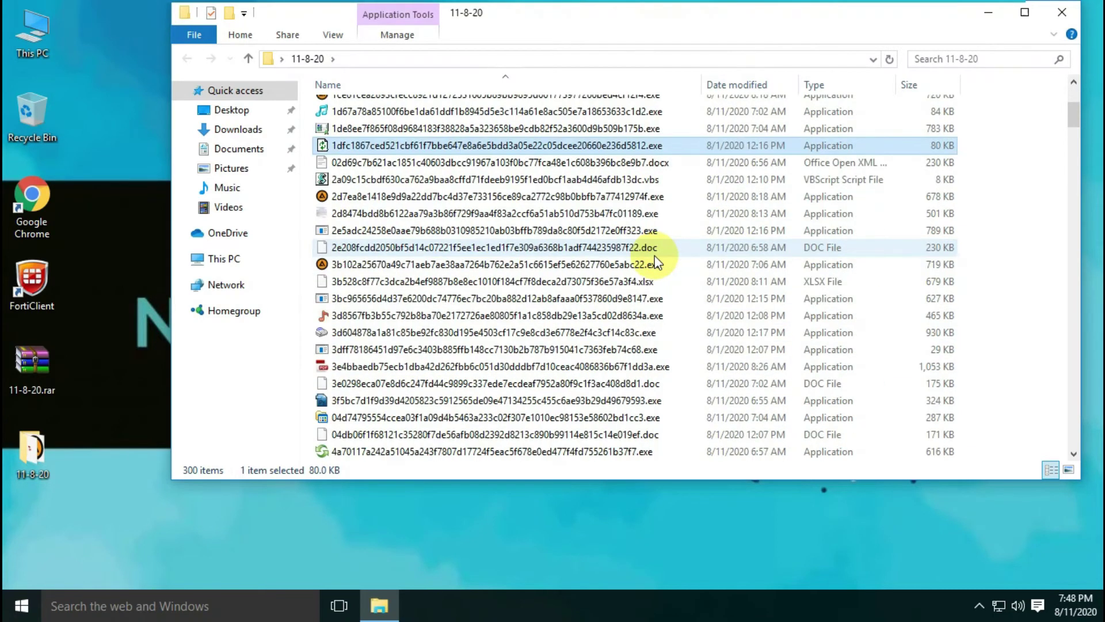
click(822, 286)
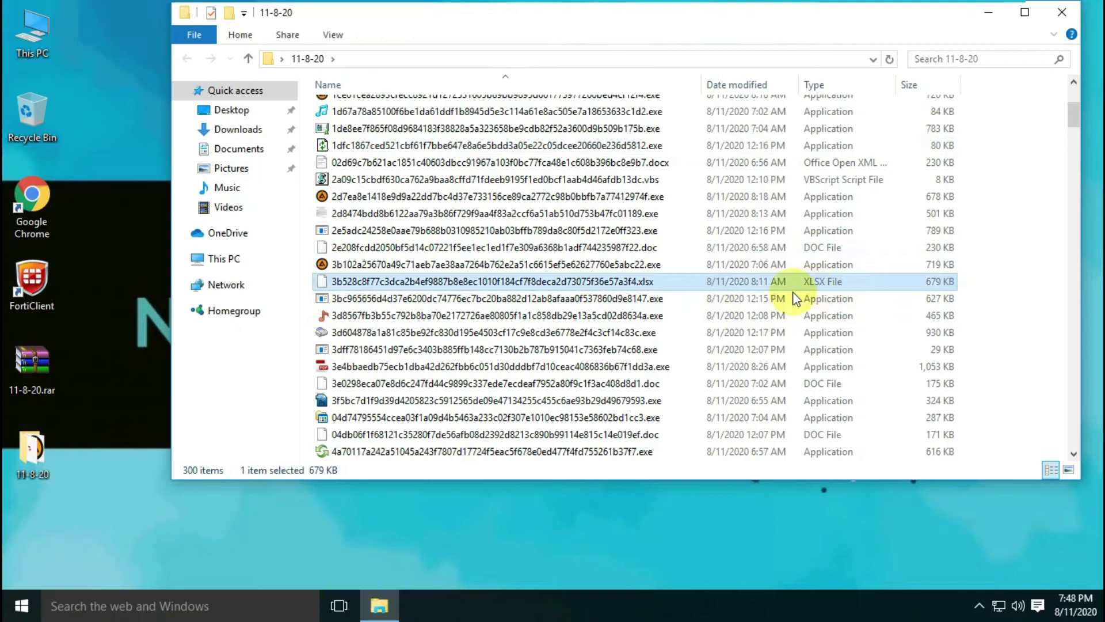
click(646, 386)
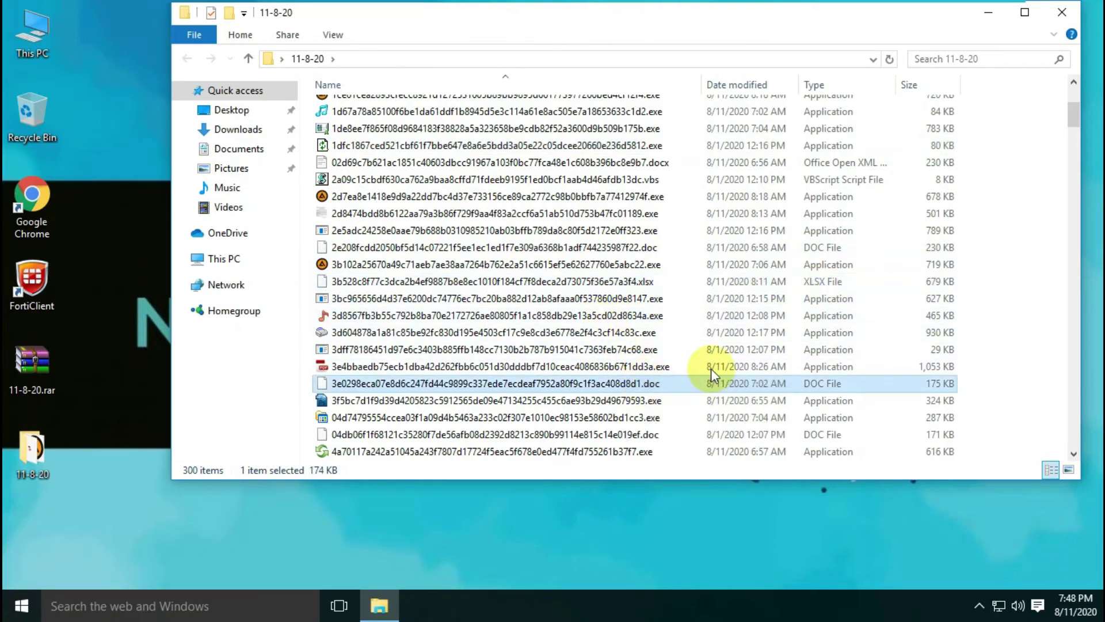
scroll(679, 320, down, 5)
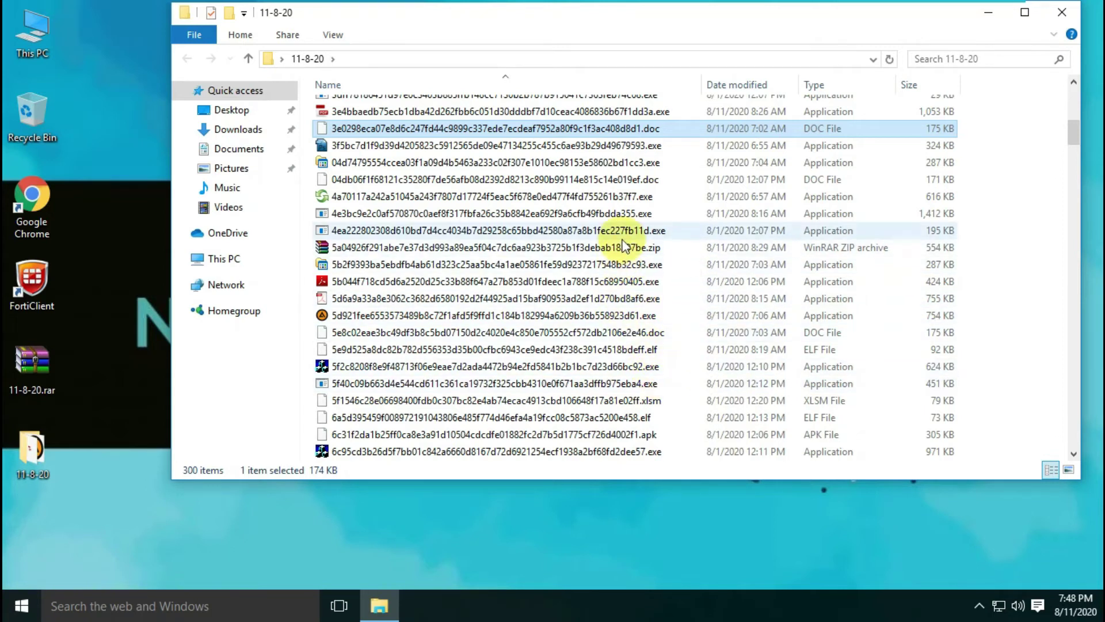
click(652, 248)
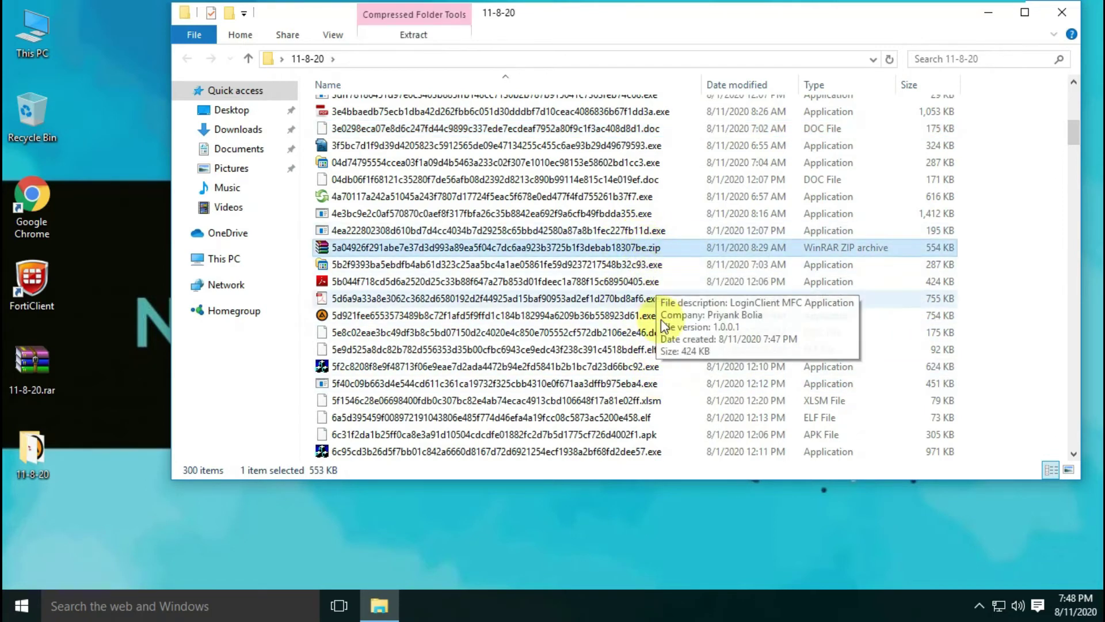
Step: Close the 11-8-20 folder window and dismiss the desktop context menu
text(7df)
click(1060, 12)
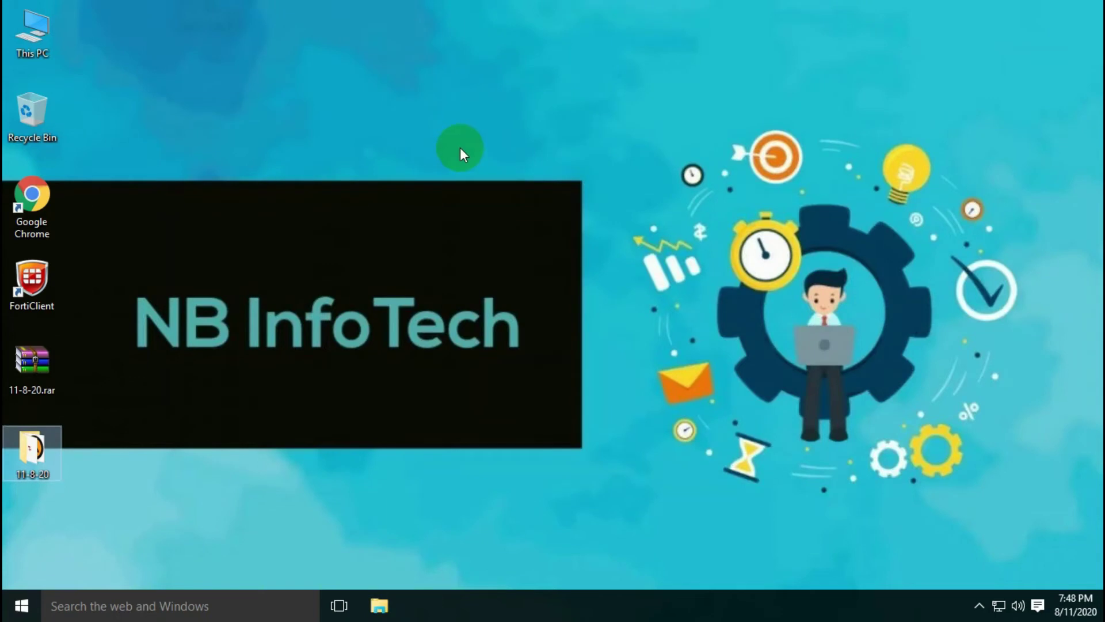
right_click(454, 147)
click(474, 199)
Step: Refresh the desktop twice and view the 11-8-20 folder's context menu without choosing anything
right_click(454, 128)
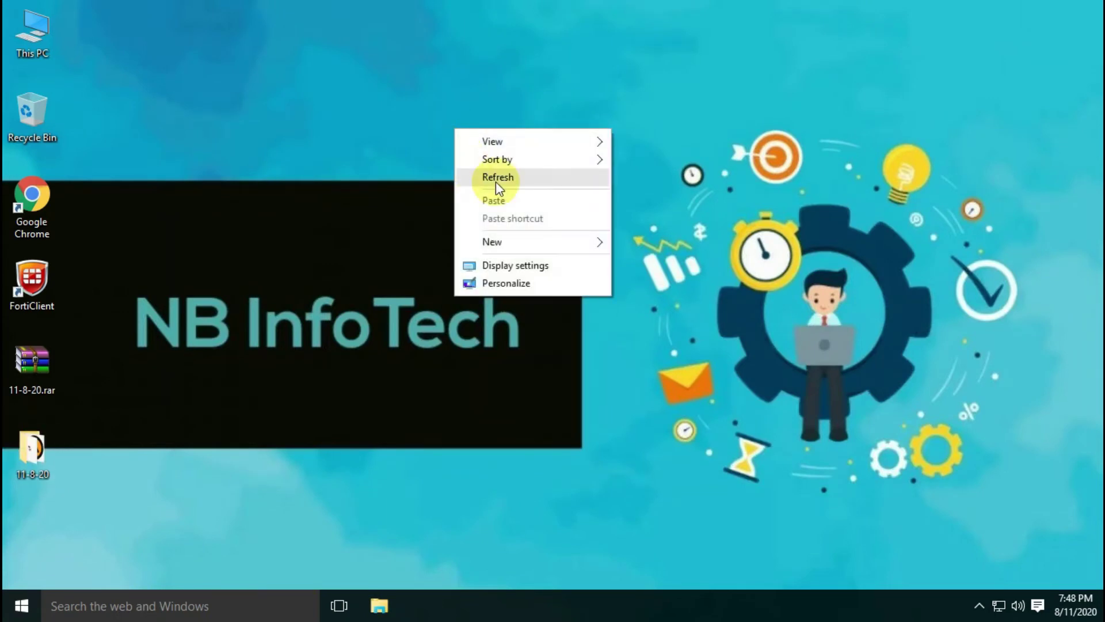
click(494, 178)
right_click(472, 146)
click(498, 196)
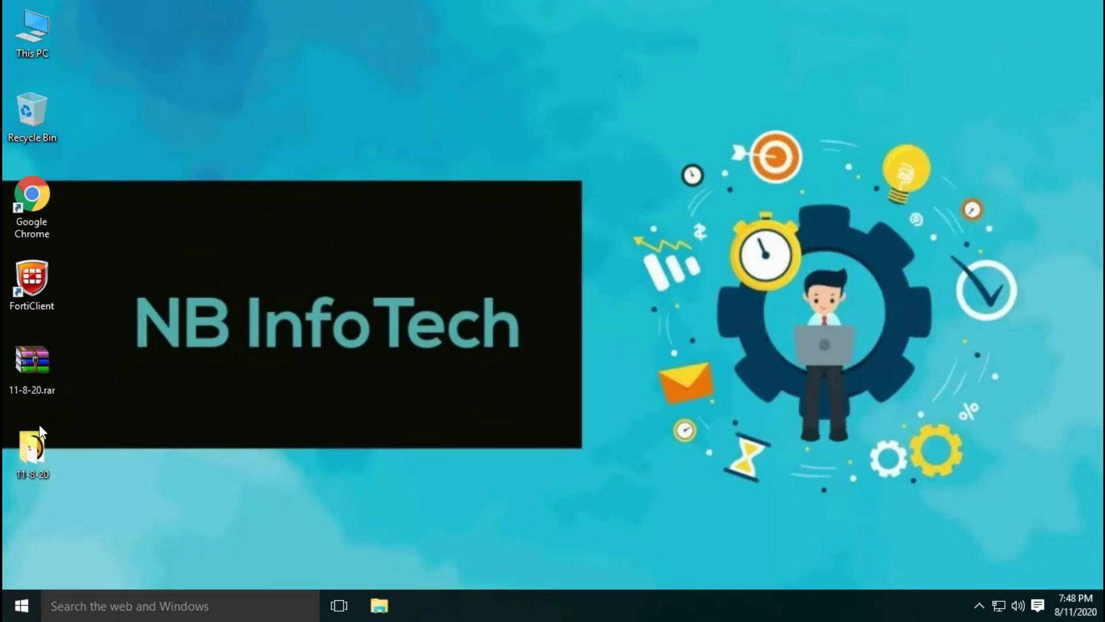
right_click(33, 449)
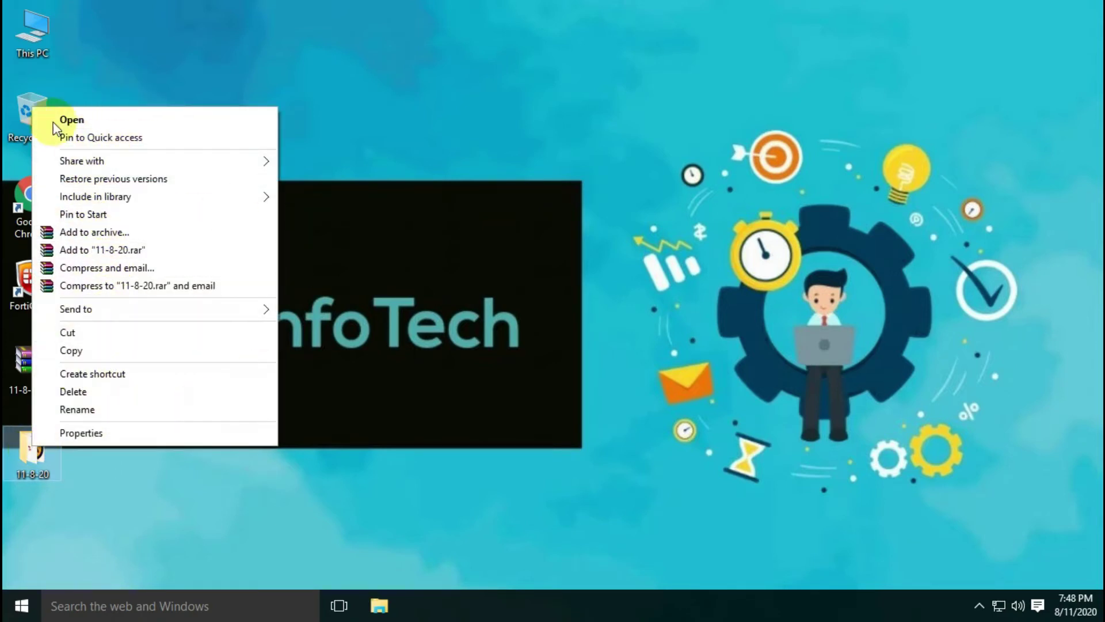
click(485, 158)
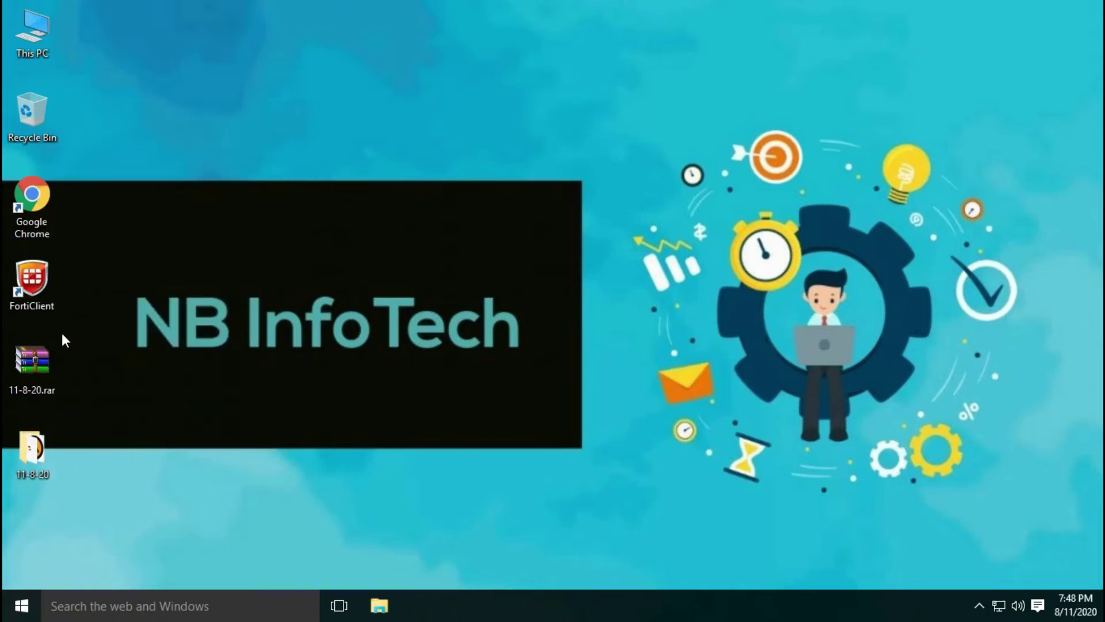
Step: Relaunch FortiClient, review the AntiVirus Protection settings, and return to the summary
double_click(30, 293)
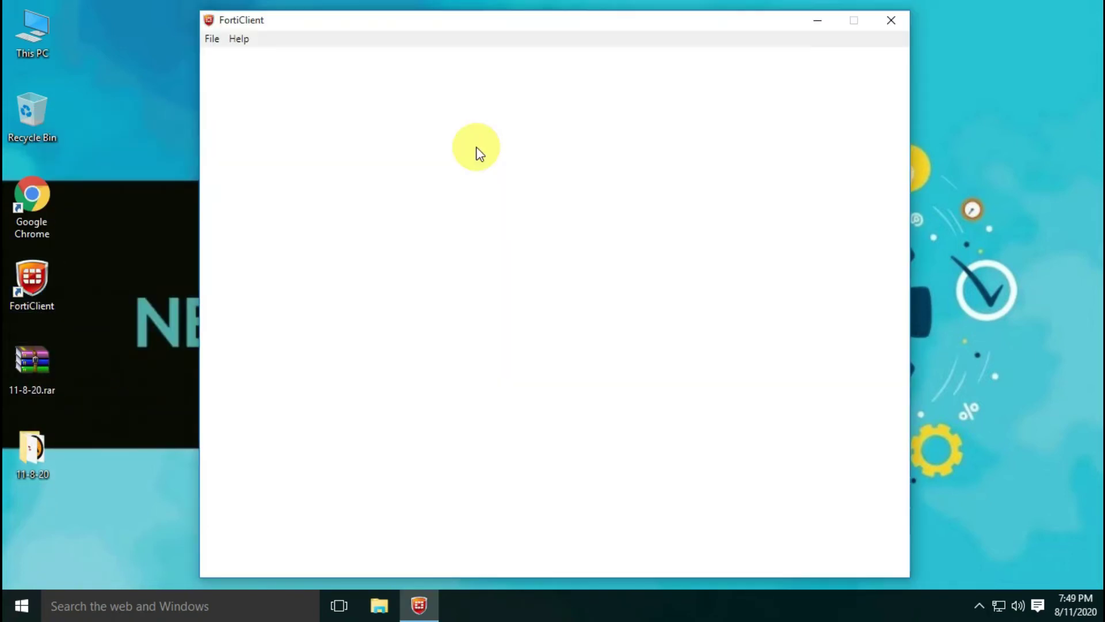
scroll(673, 144, down, 3)
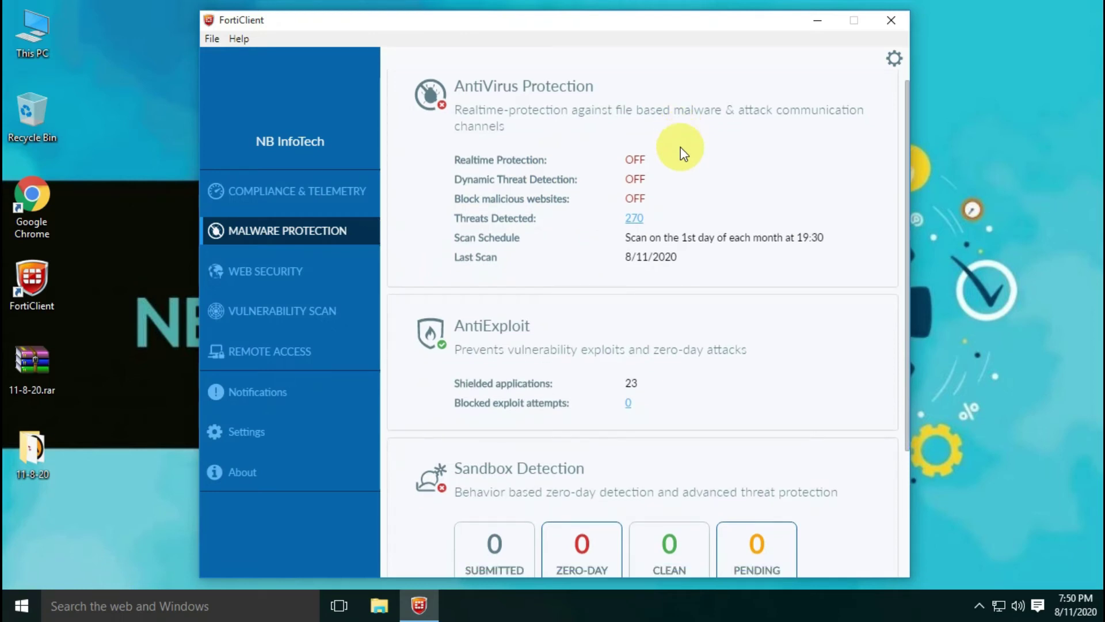
scroll(683, 153, up, 3)
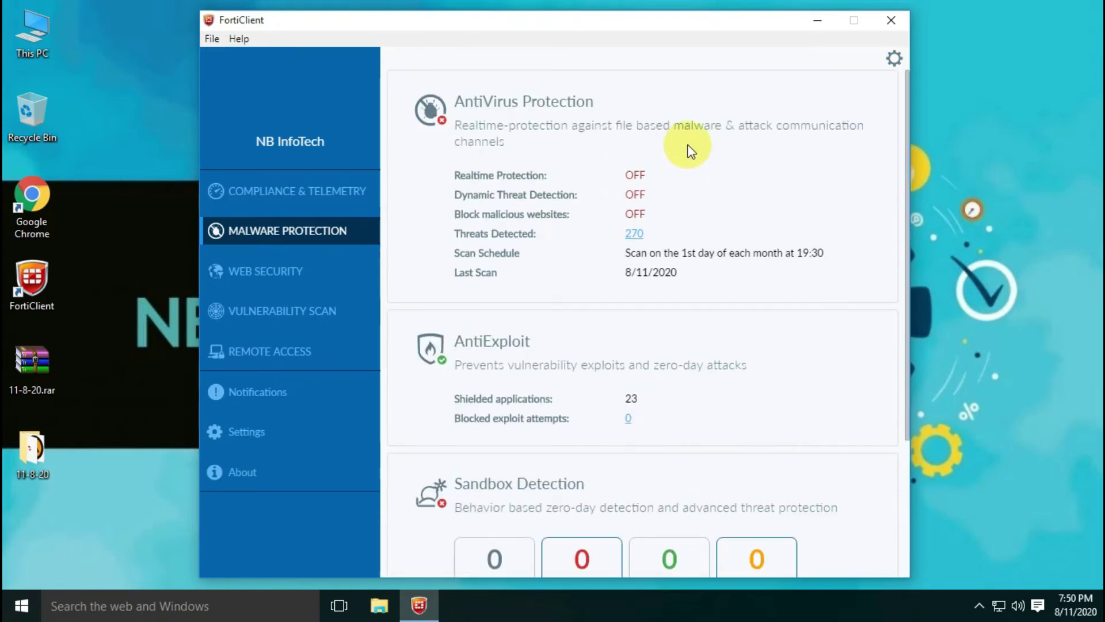
click(895, 60)
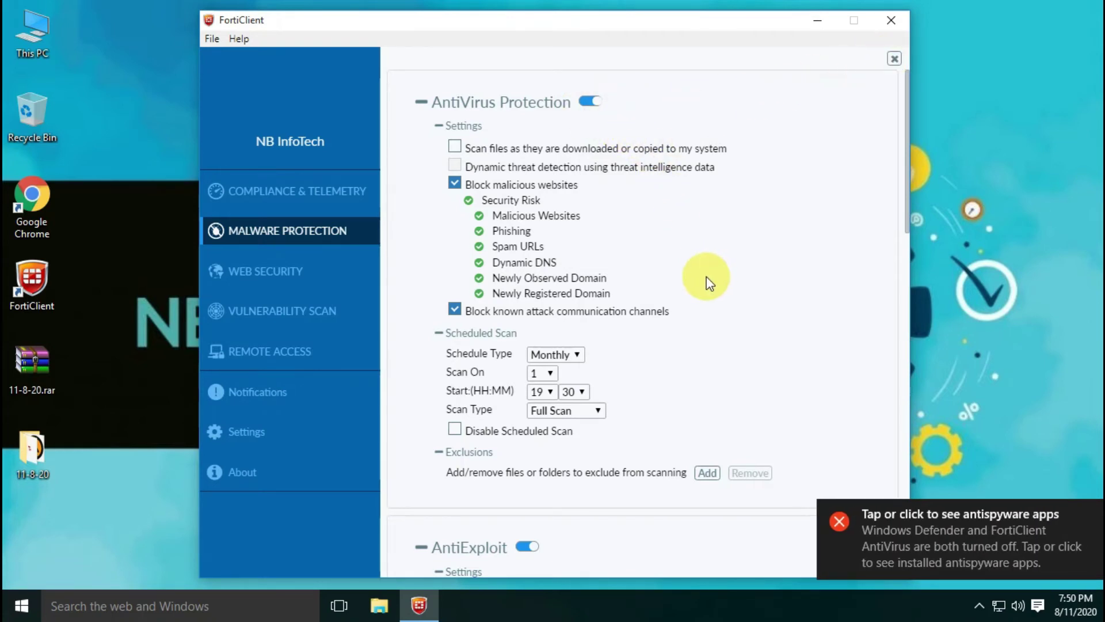
scroll(707, 276, down, 8)
scroll(706, 277, up, 8)
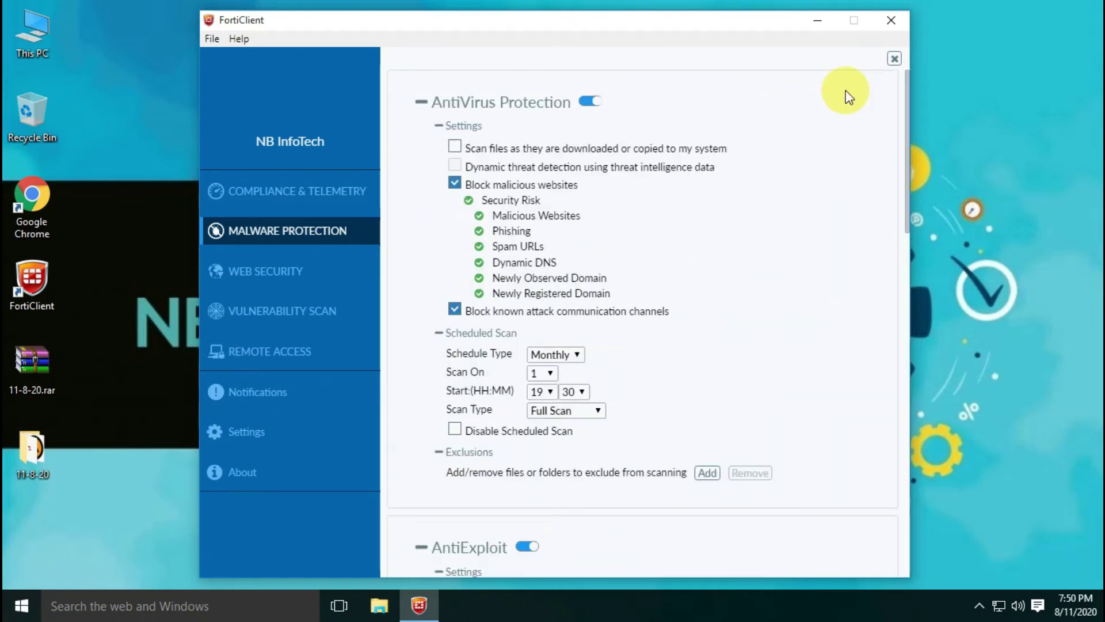
click(881, 69)
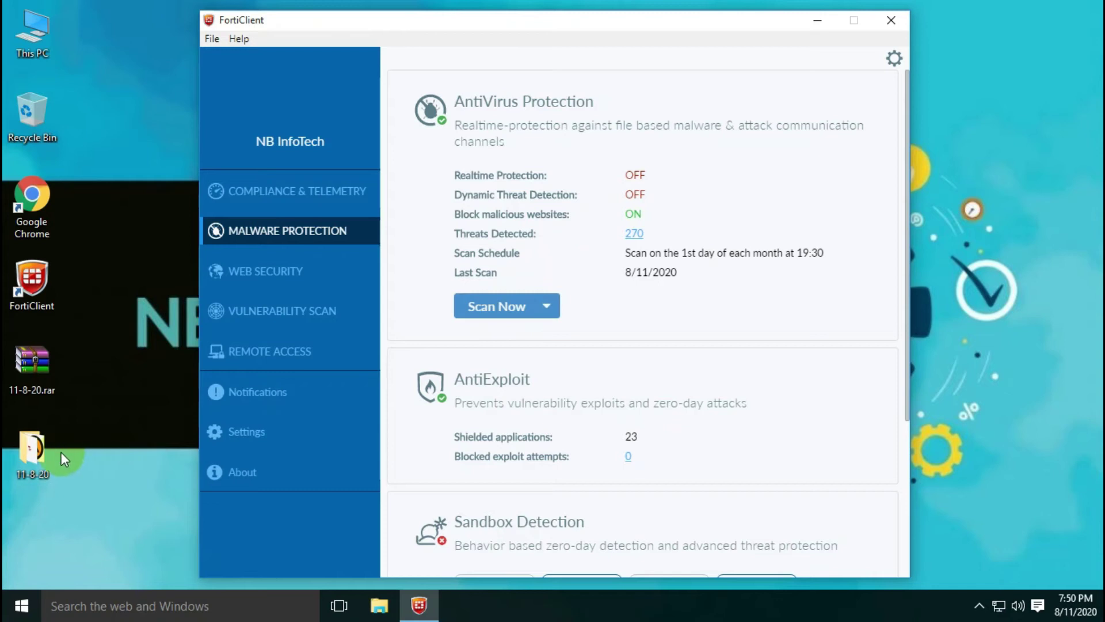
Step: Scan the 11-8-20 folder with FortiClient AntiVirus and place the main window beside the progress dialog
right_click(18, 454)
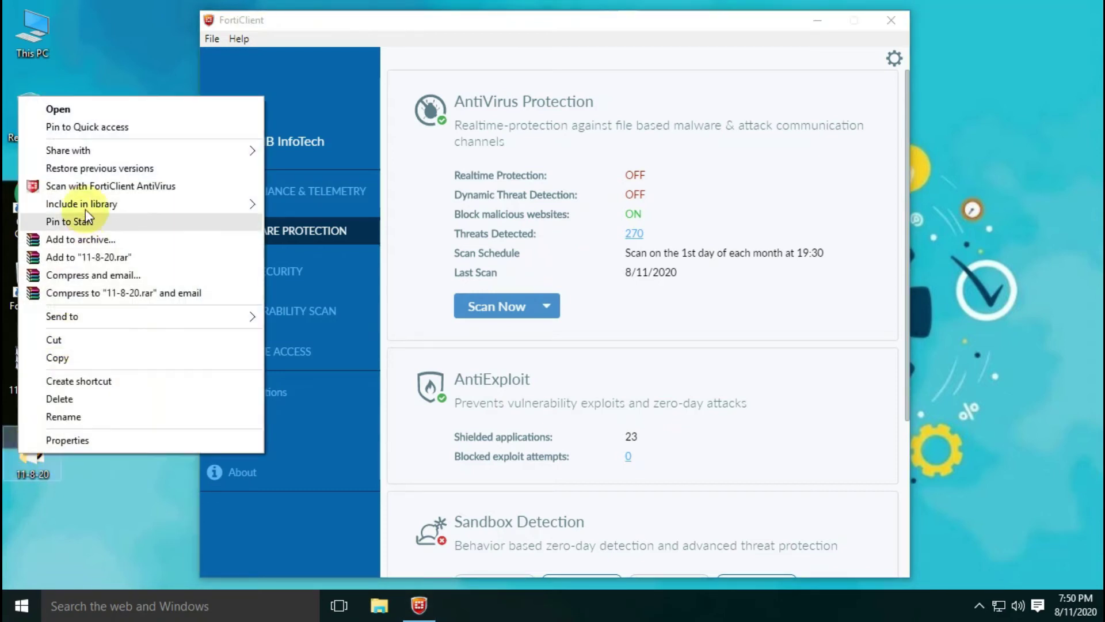
click(123, 187)
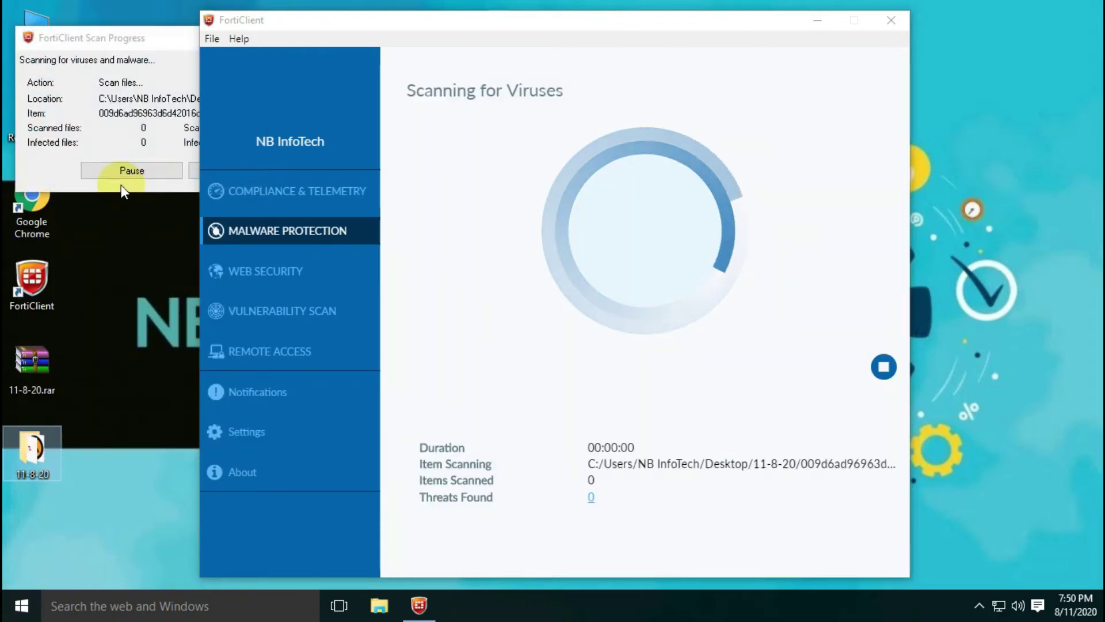
drag(403, 17, 406, 18)
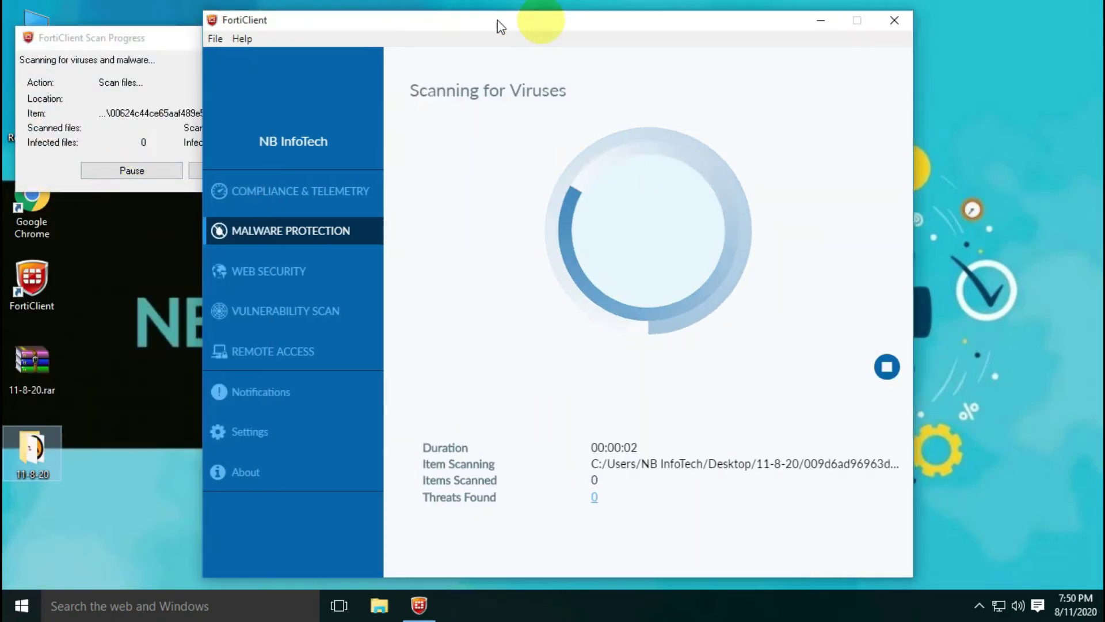
drag(500, 25, 774, 20)
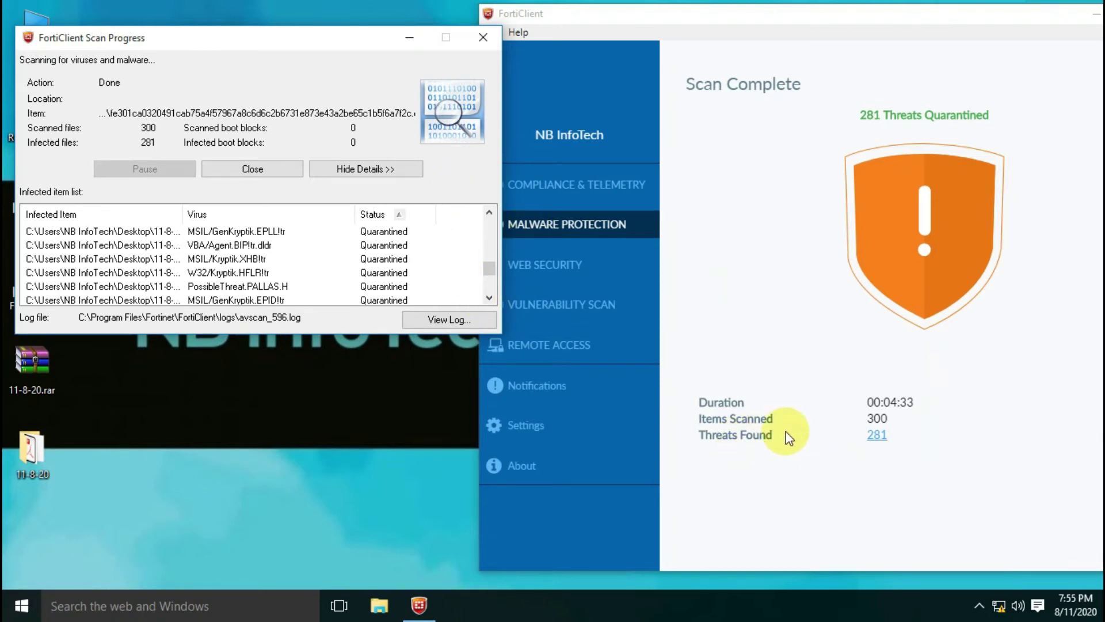
drag(858, 431, 894, 428)
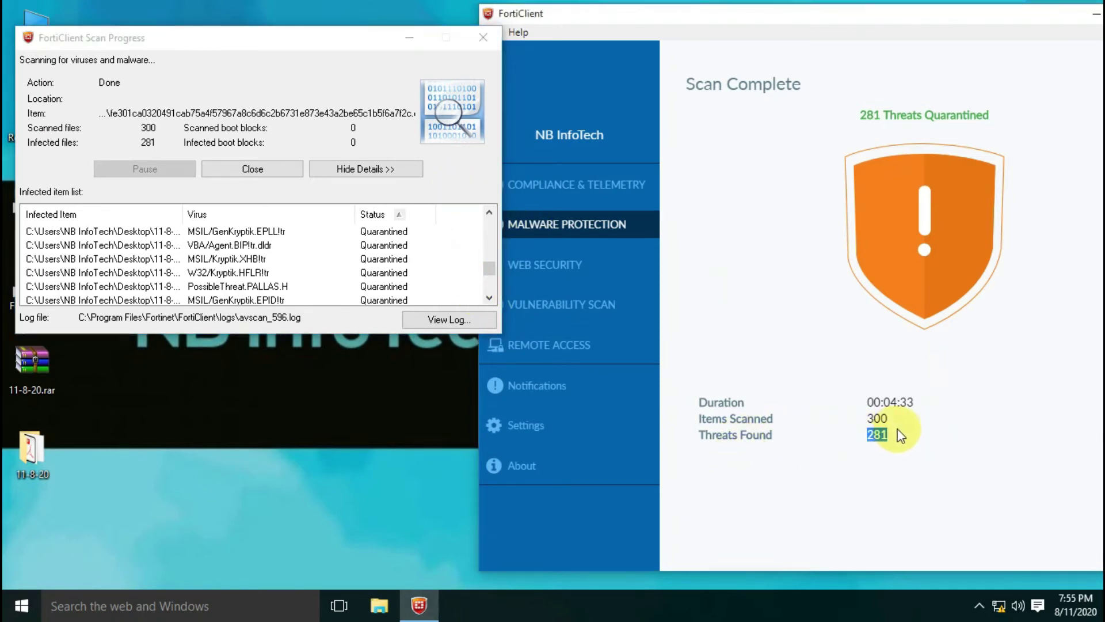
click(924, 431)
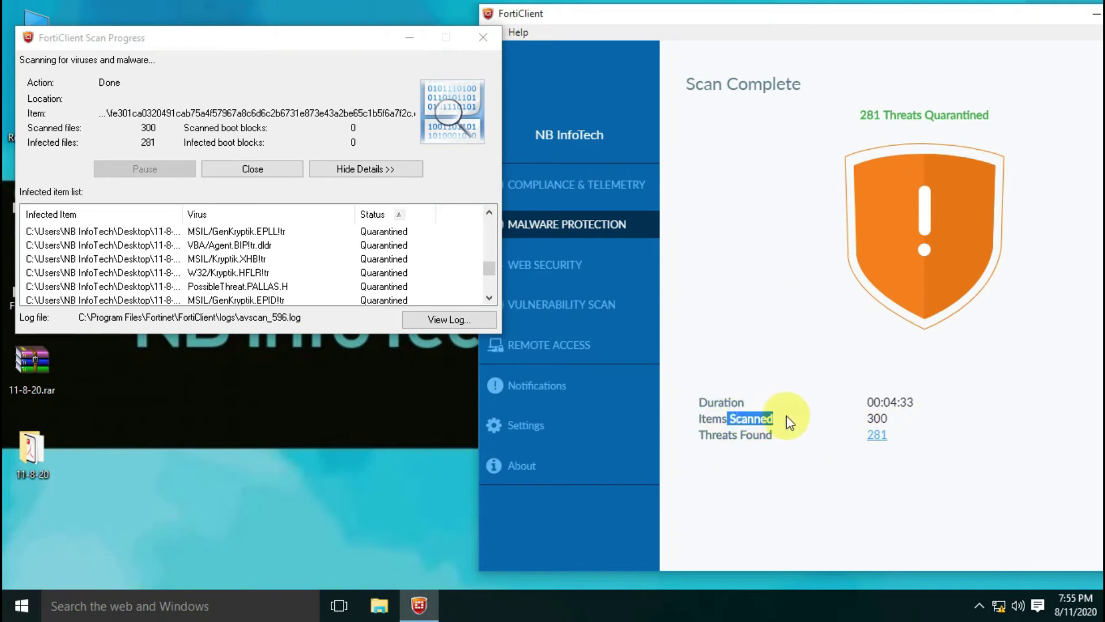
drag(786, 416, 903, 420)
click(907, 426)
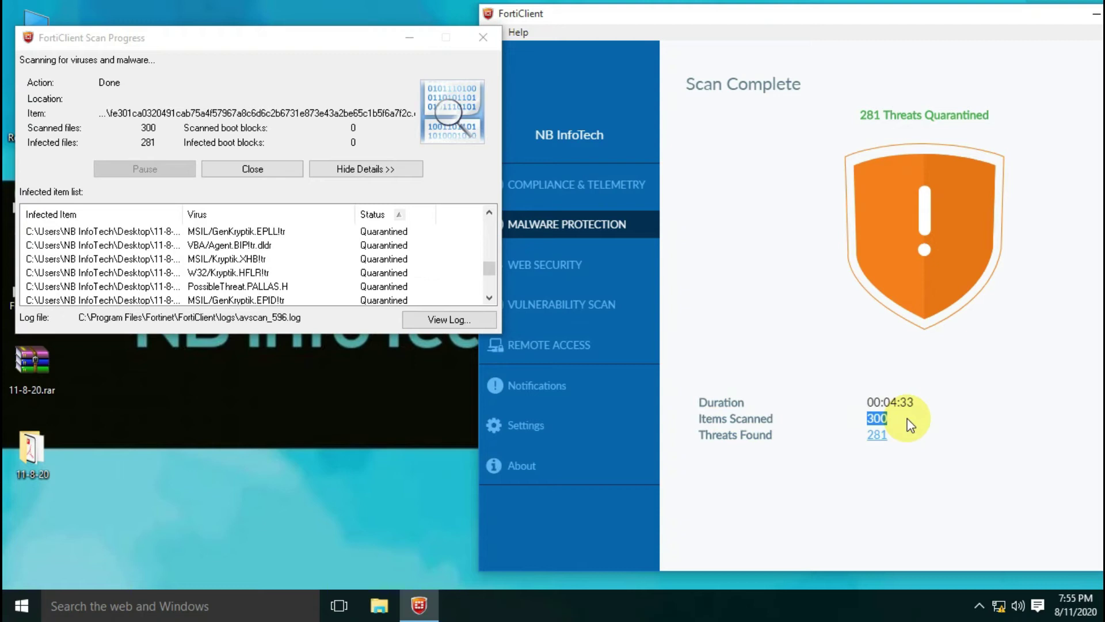
click(910, 425)
drag(861, 115, 1011, 114)
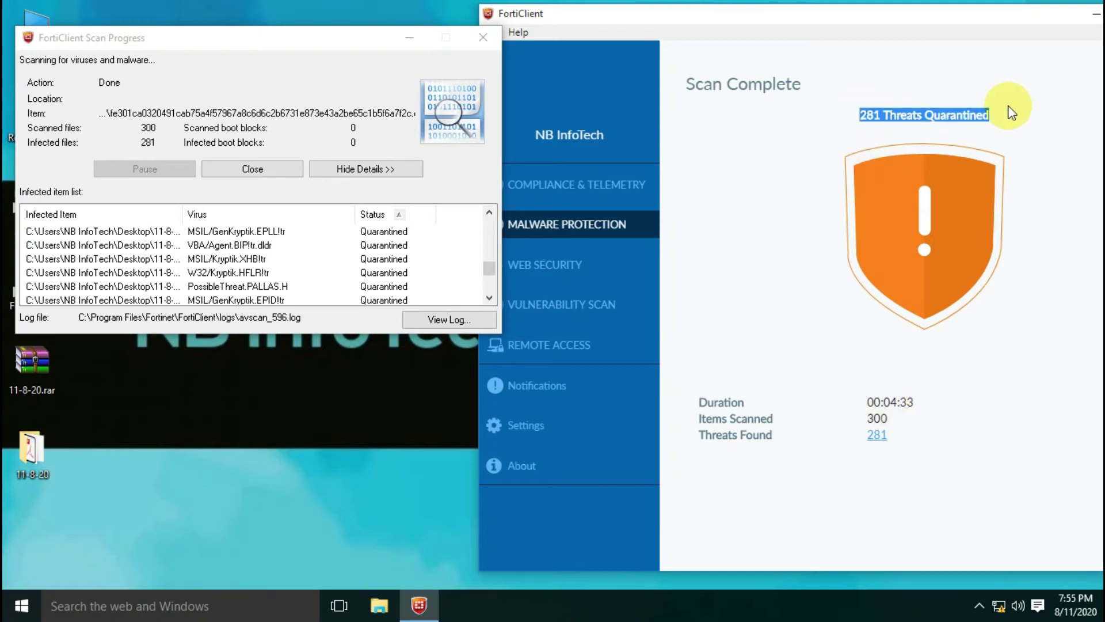
click(999, 117)
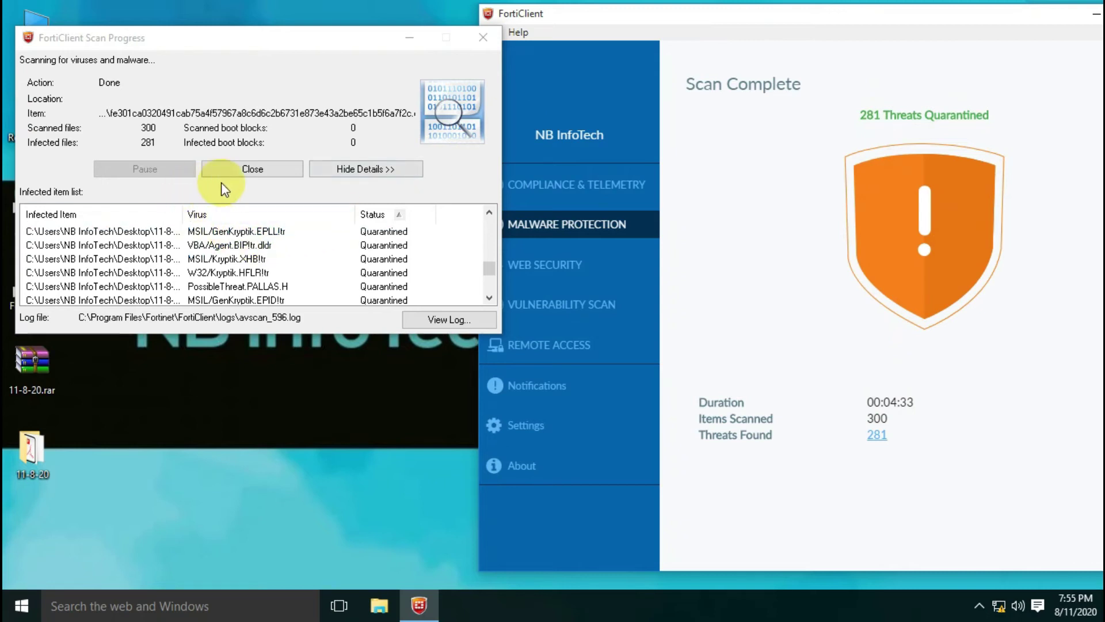
click(150, 138)
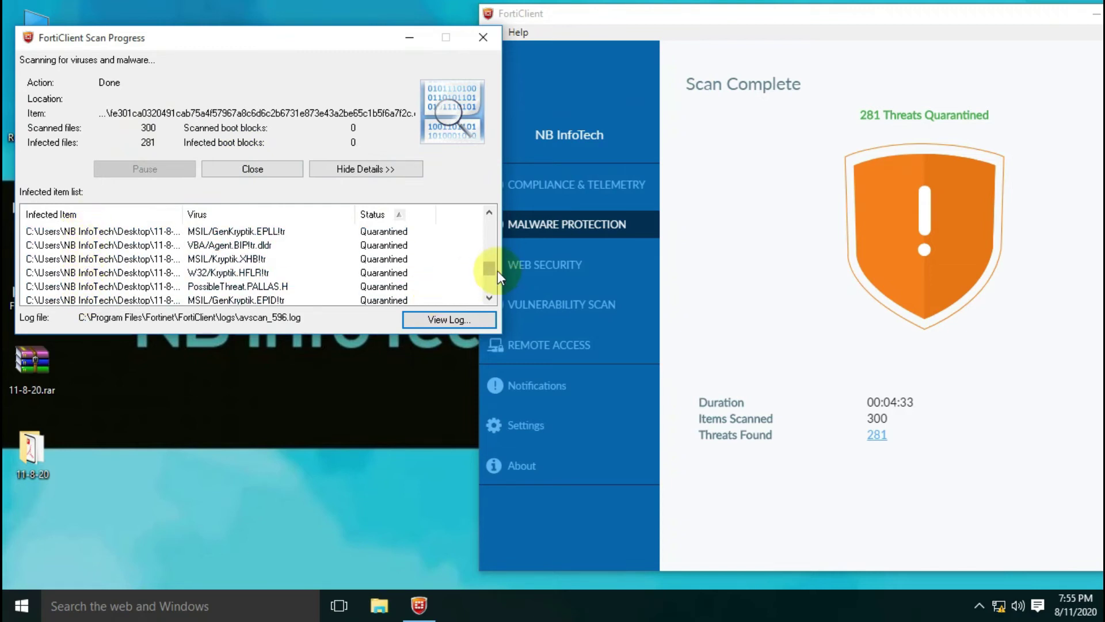
drag(496, 279, 495, 289)
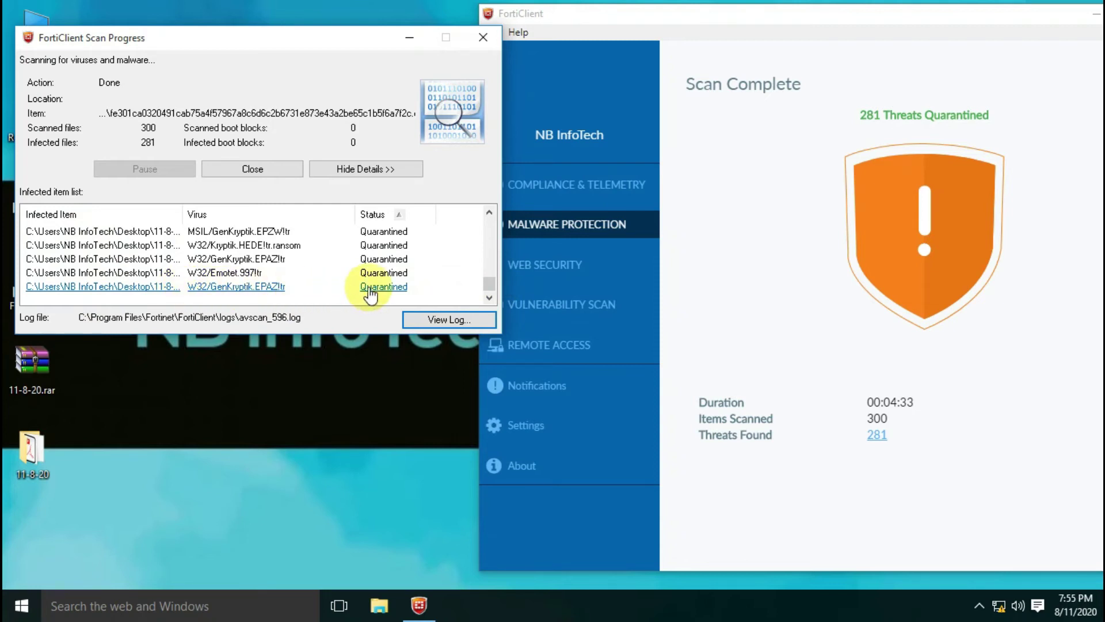
click(389, 290)
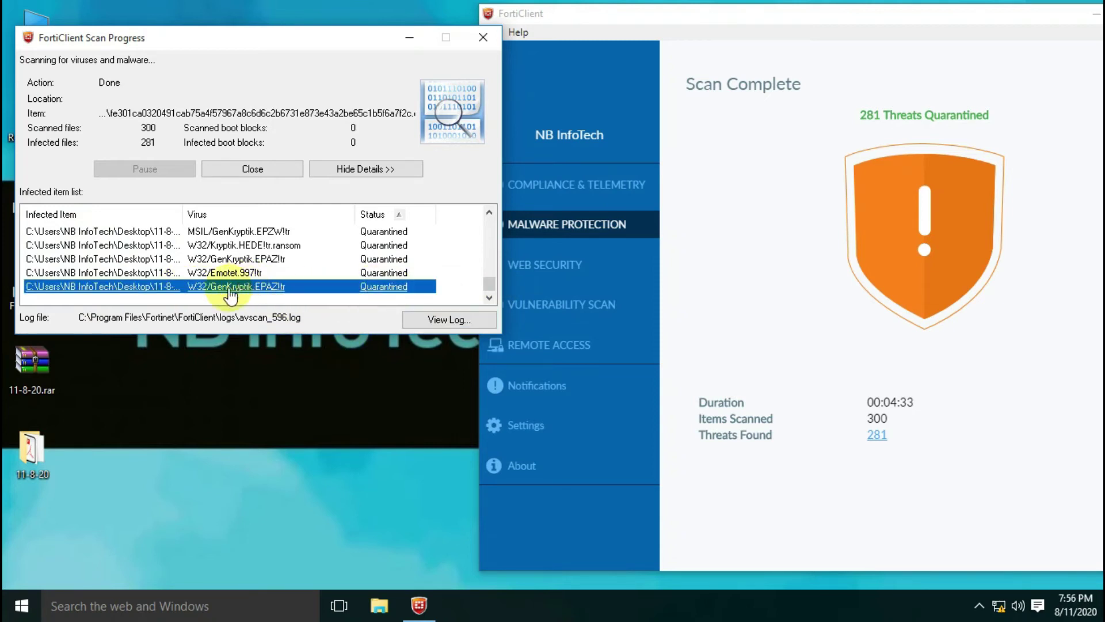
Step: Review the scan log in Notepad, then close it and the Scan Progress window
click(441, 319)
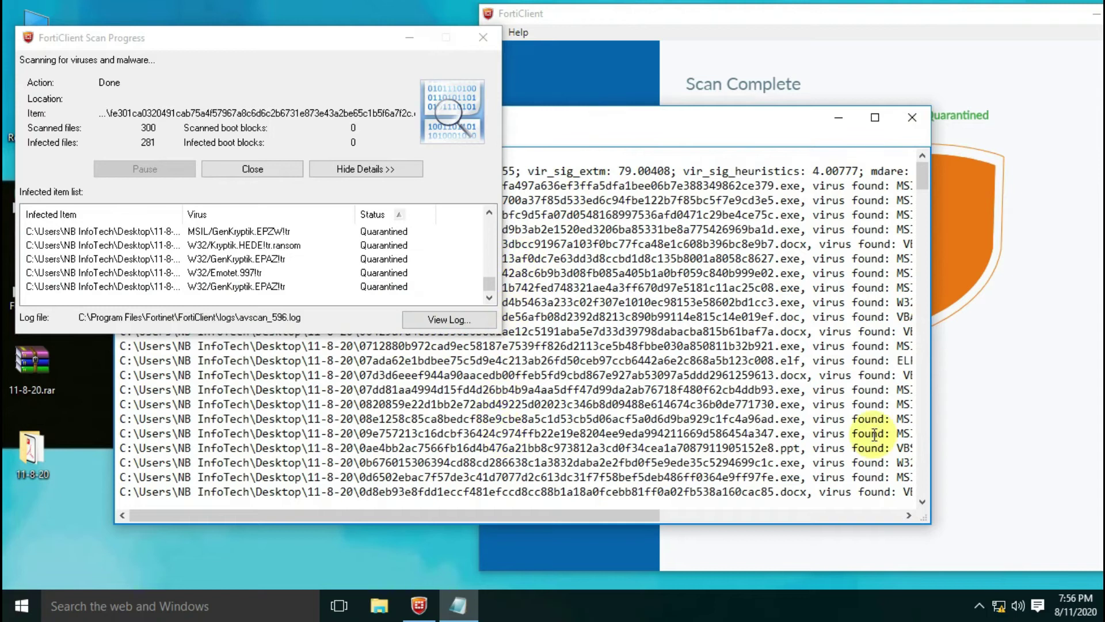
click(913, 118)
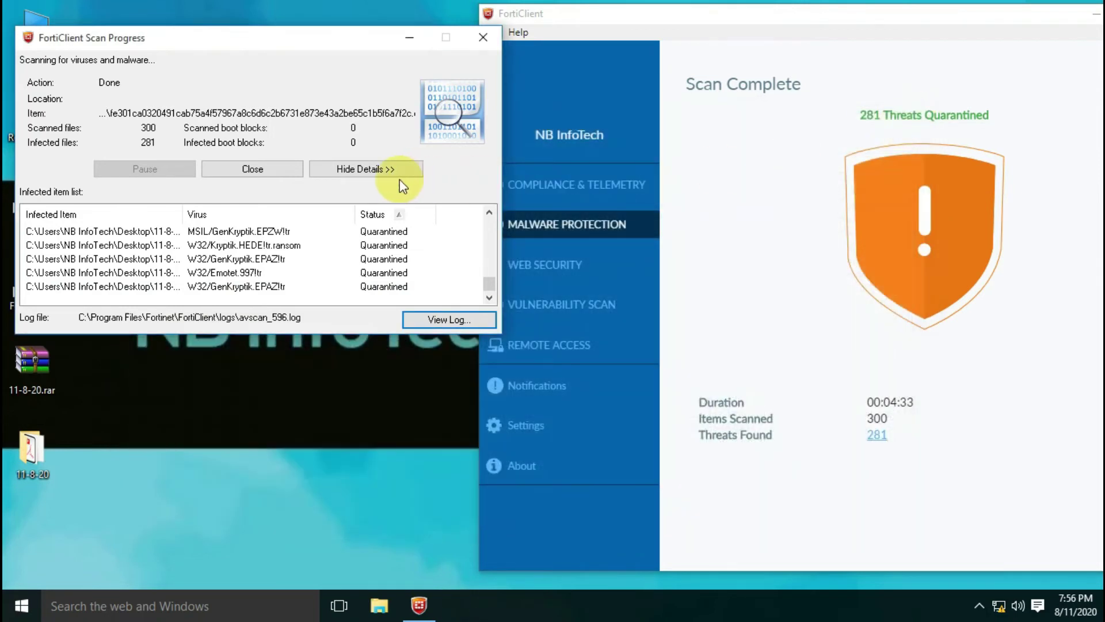
click(267, 171)
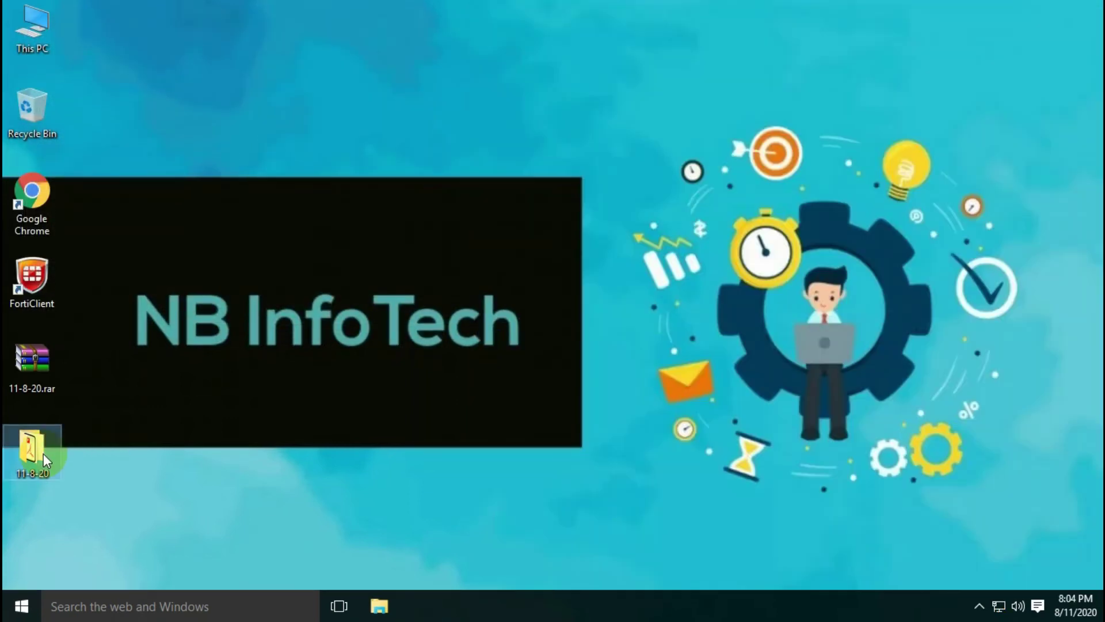
Step: Open the 11-8-20 folder showing its 19 remaining files, then launch FortiClient
double_click(43, 453)
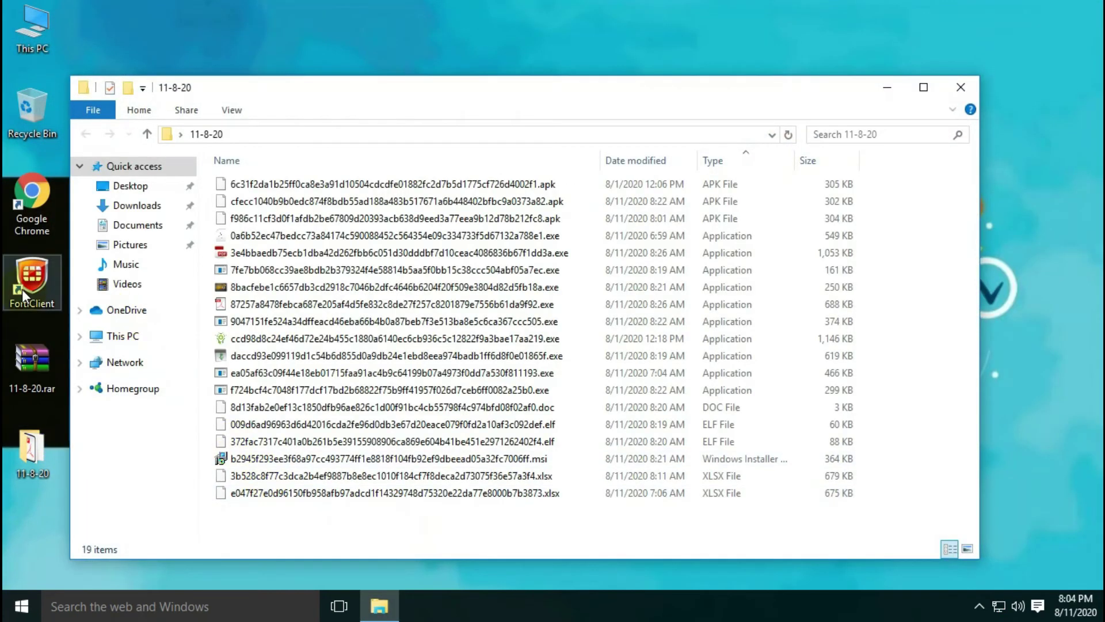
double_click(22, 289)
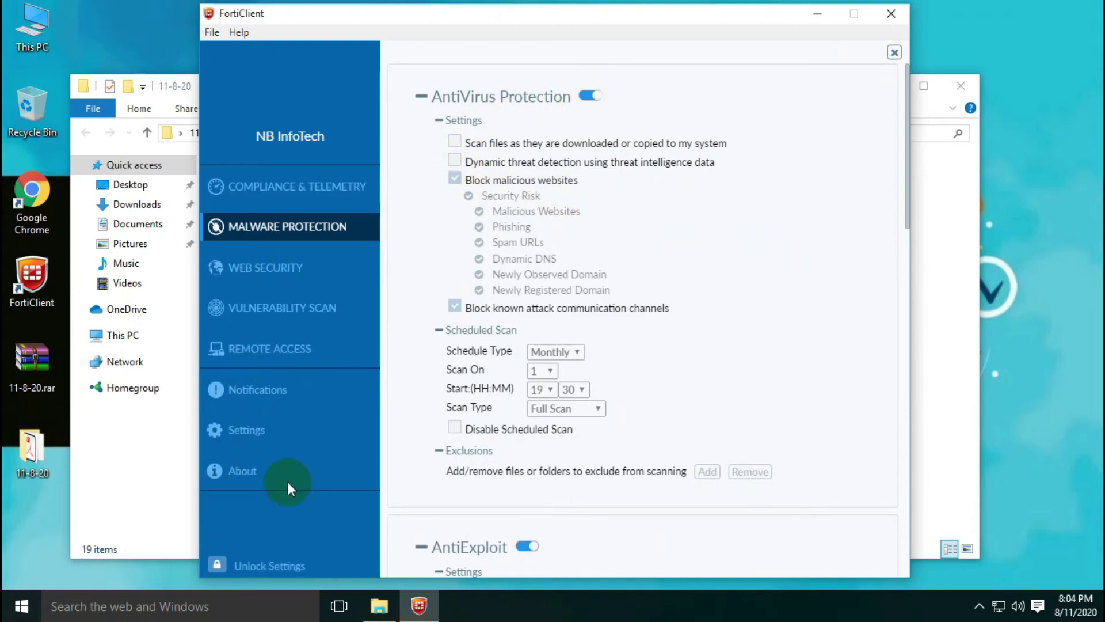
Step: Unlock settings and enable 'Scan files as they are downloaded or copied', then close FortiClient and Explorer
click(456, 145)
click(455, 162)
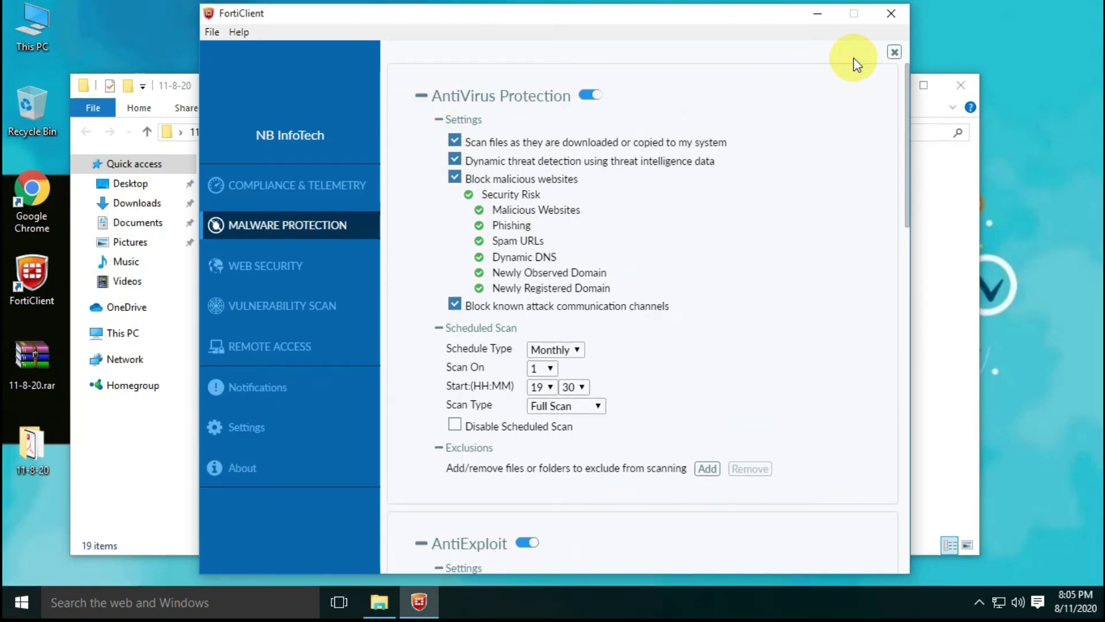
click(893, 54)
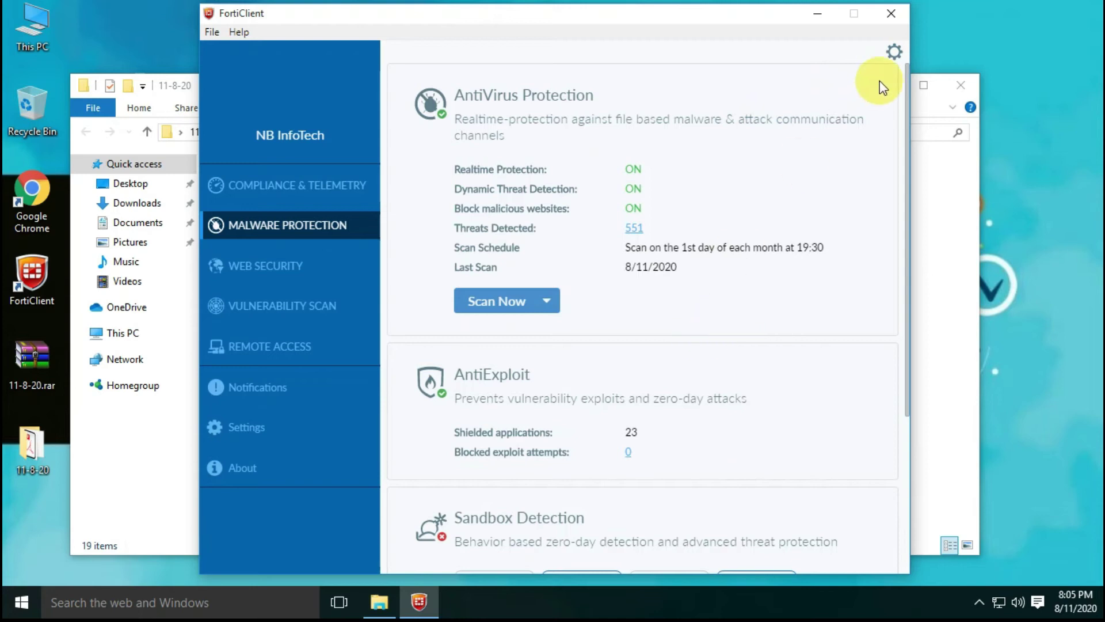
click(893, 14)
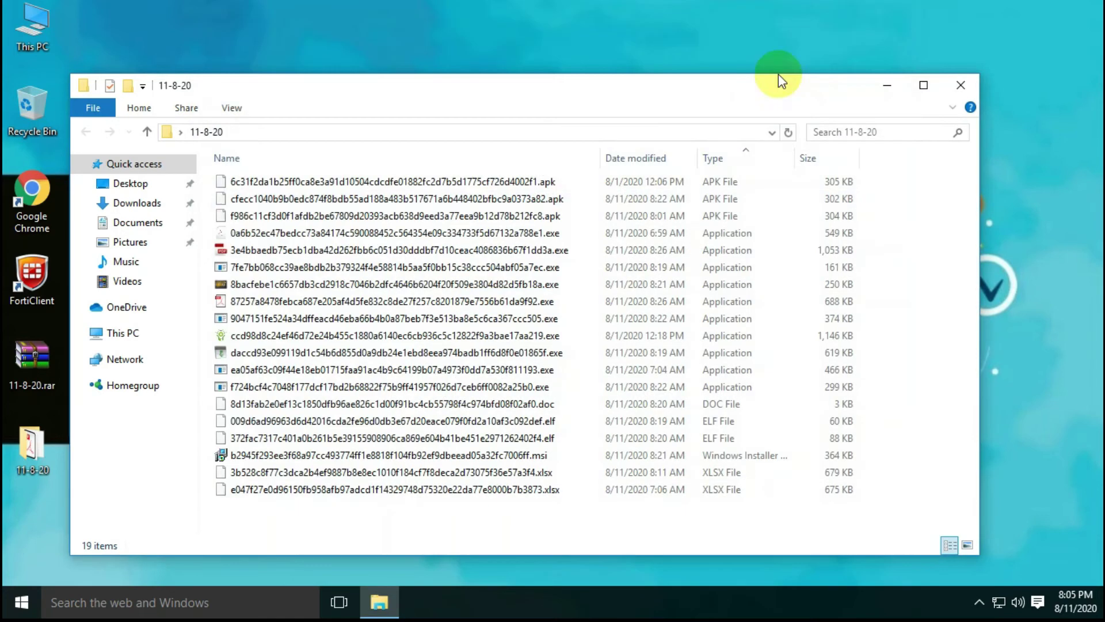
click(961, 85)
Step: Refresh the desktop from its context menu
right_click(382, 284)
click(403, 329)
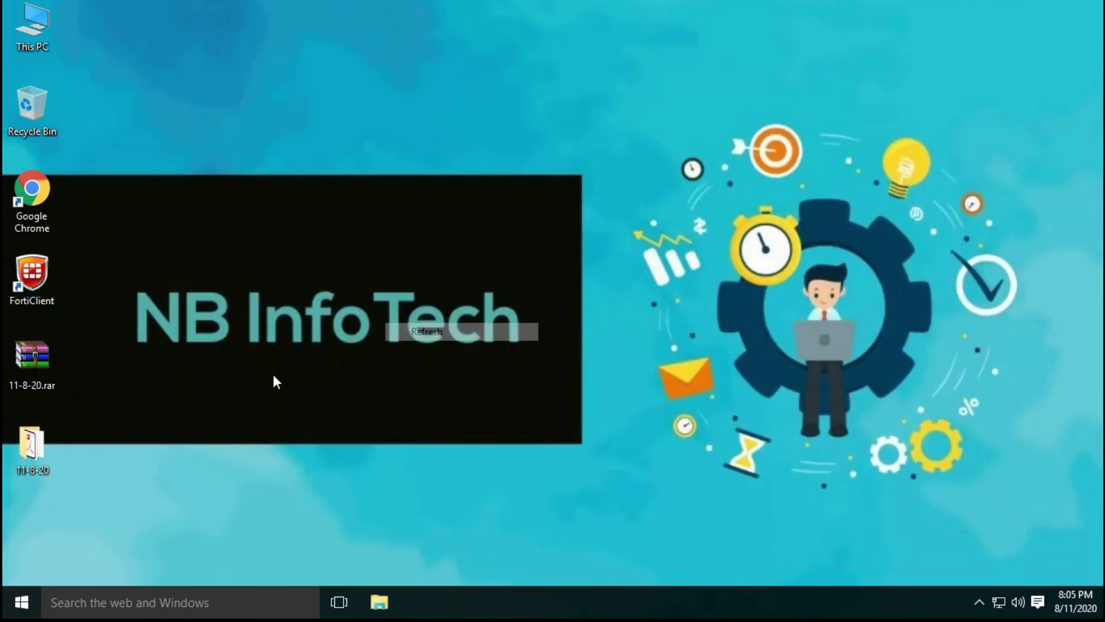
click(63, 450)
Step: Rescan the 11-8-20 folder, finding 0 infected of 19 files, then reopen it and select the first application file
right_click(37, 443)
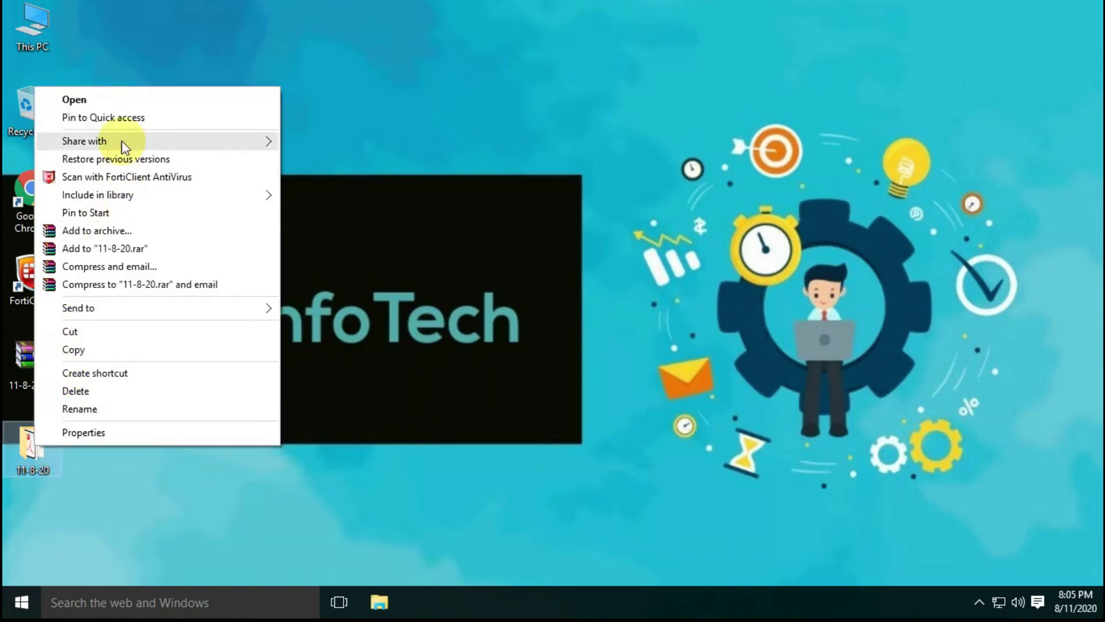
click(113, 178)
click(563, 142)
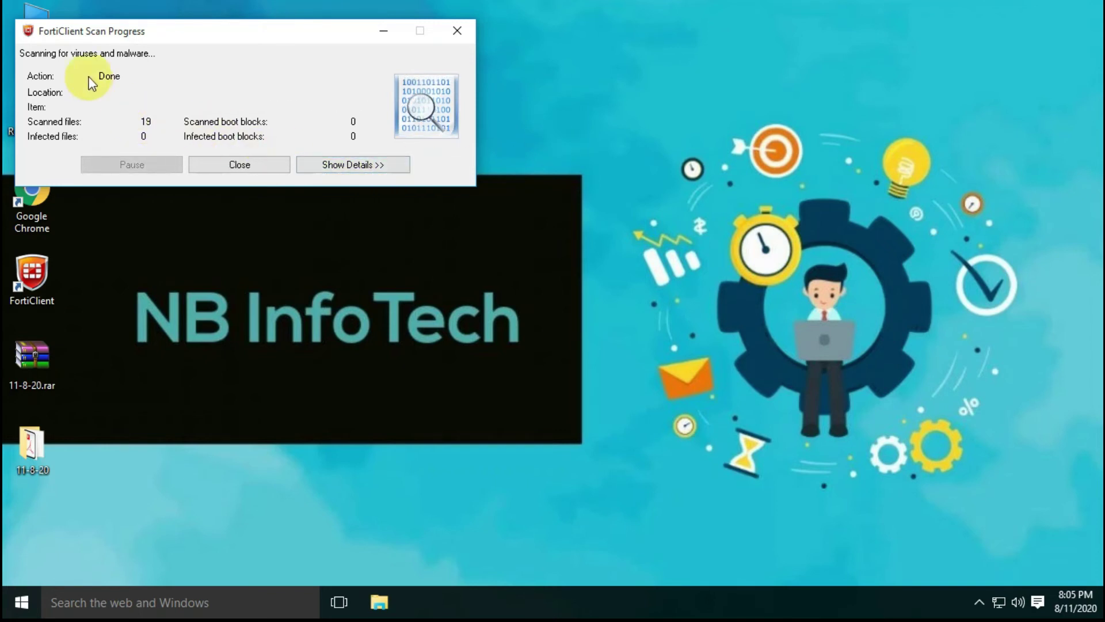
click(225, 162)
double_click(33, 452)
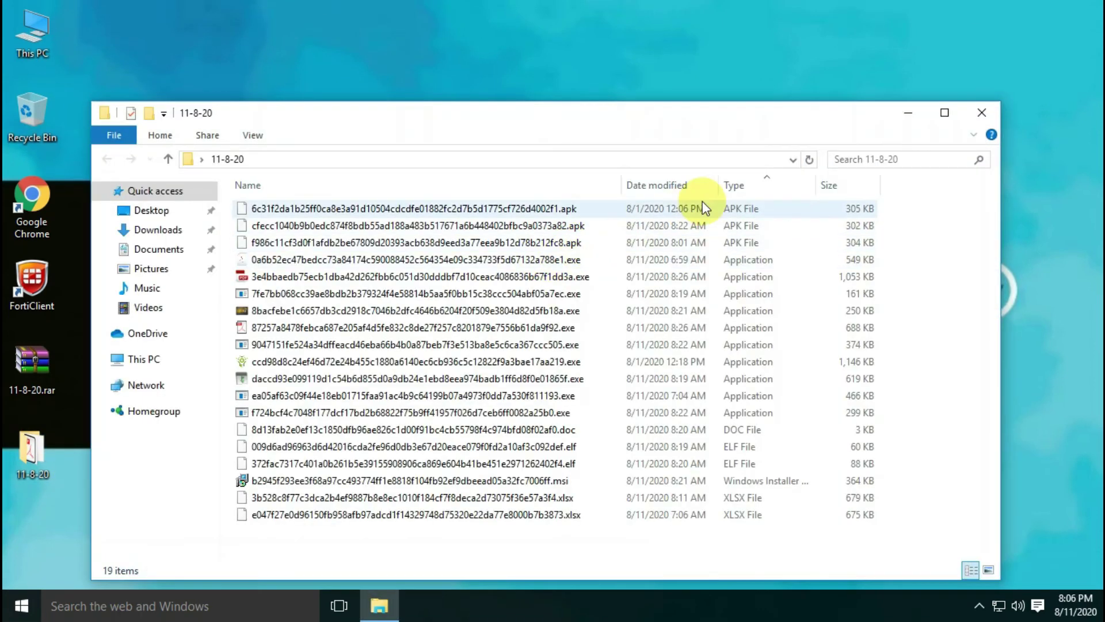
click(747, 262)
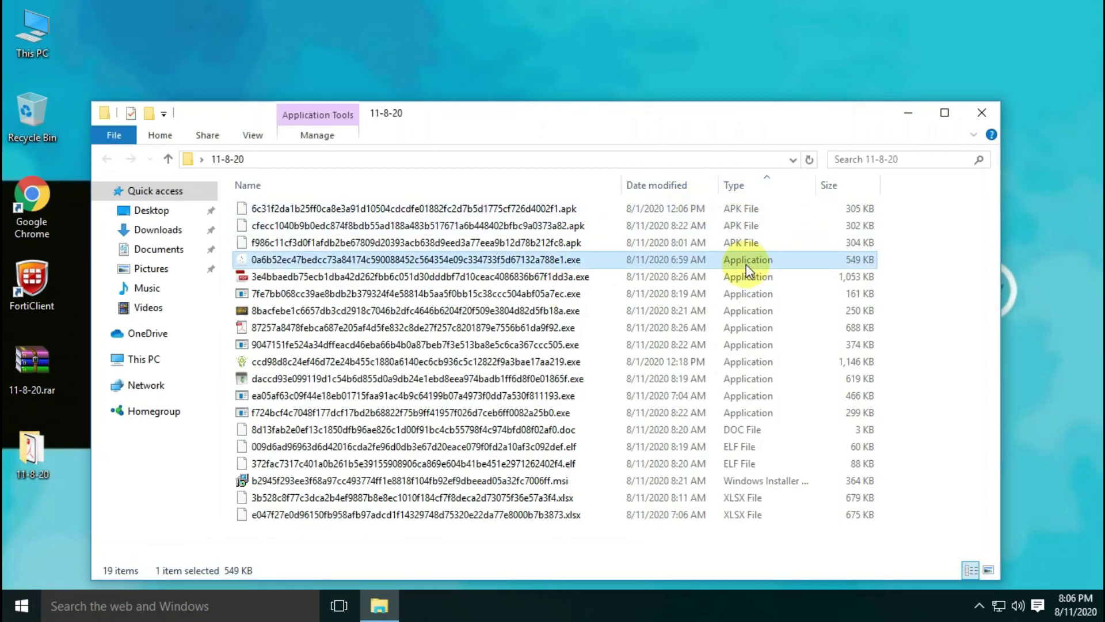